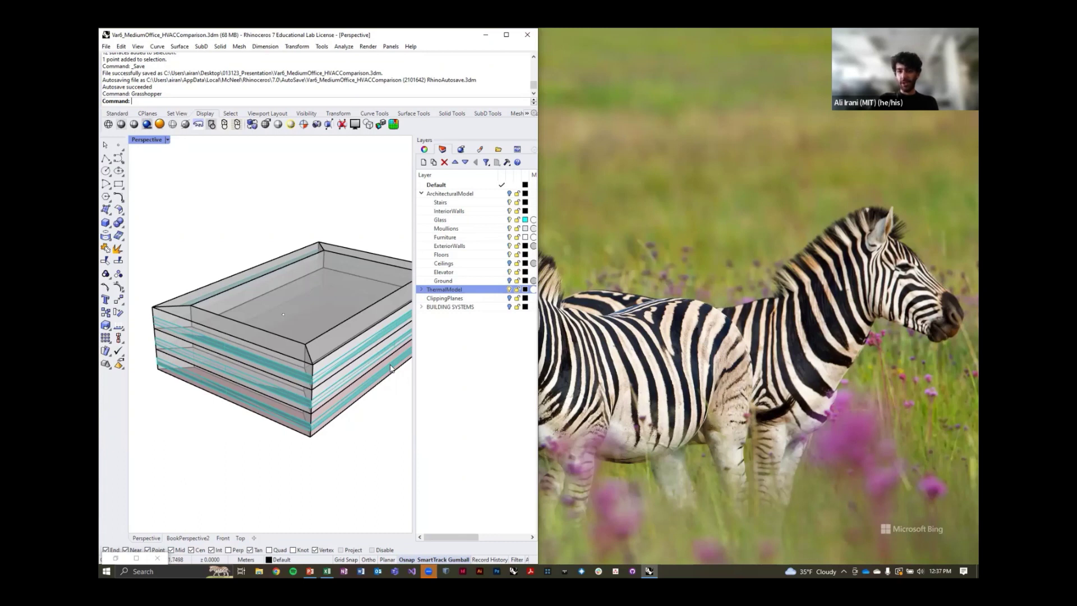
Restore the Grasshopper editor and frame Task A's location and geometry steps
click(137, 558)
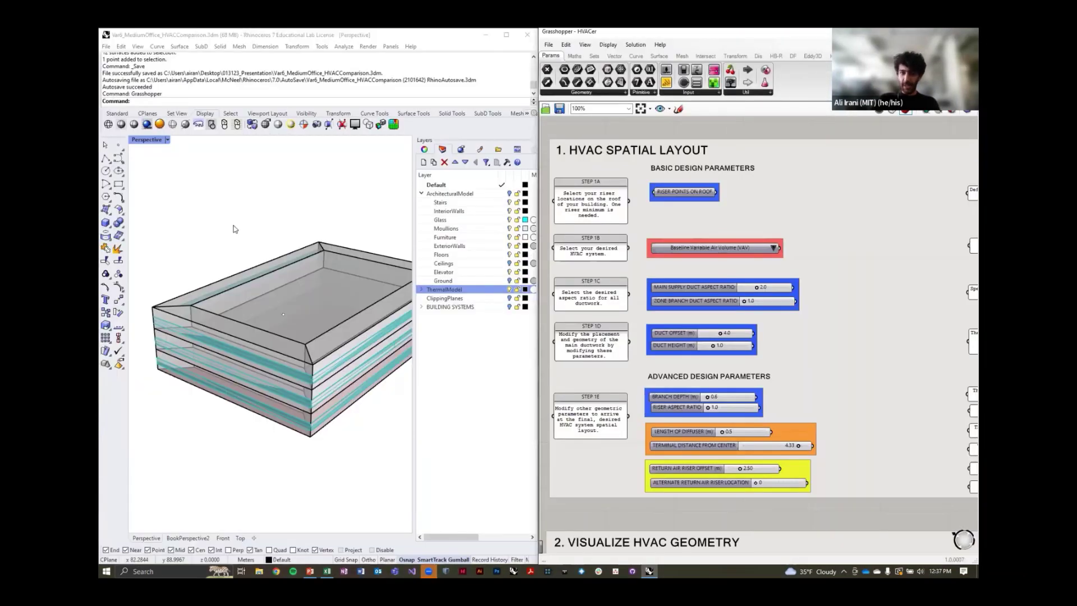
right_drag(547, 342, 769, 366)
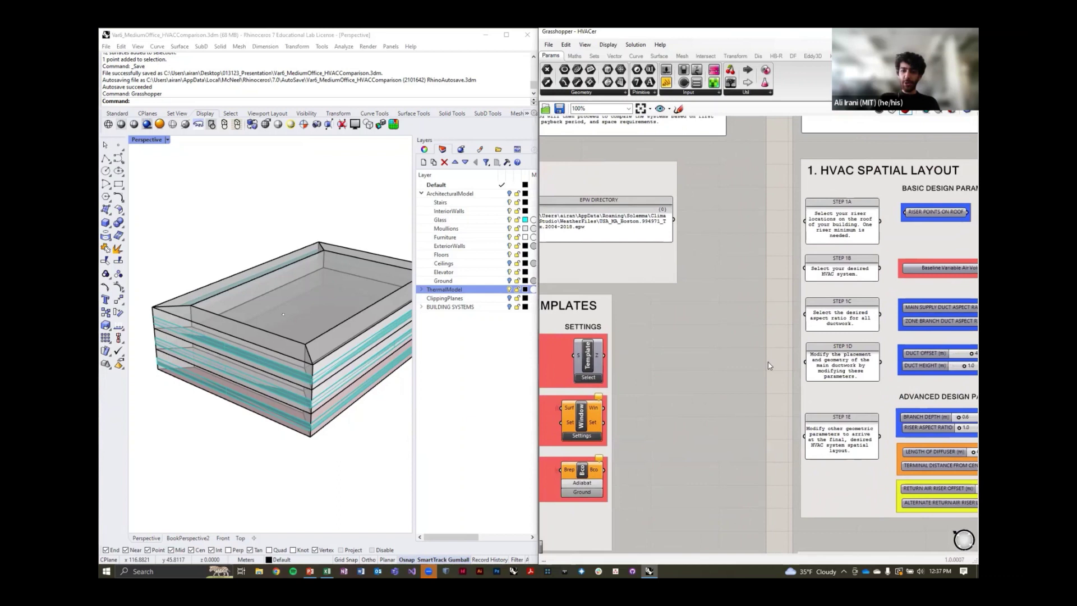
scroll(768, 366, down, 5)
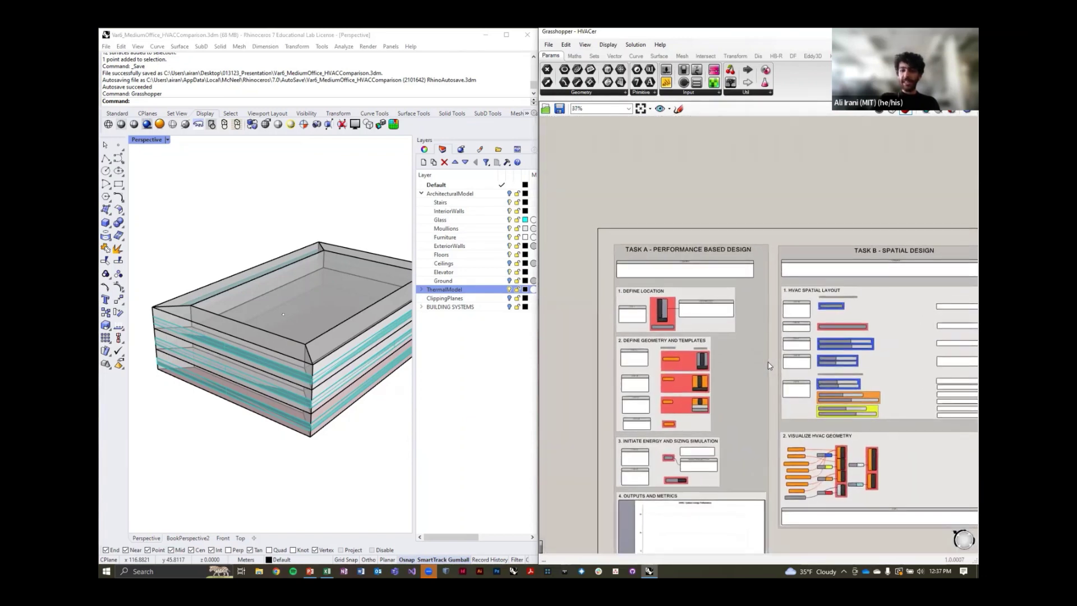
scroll(768, 366, down, 1)
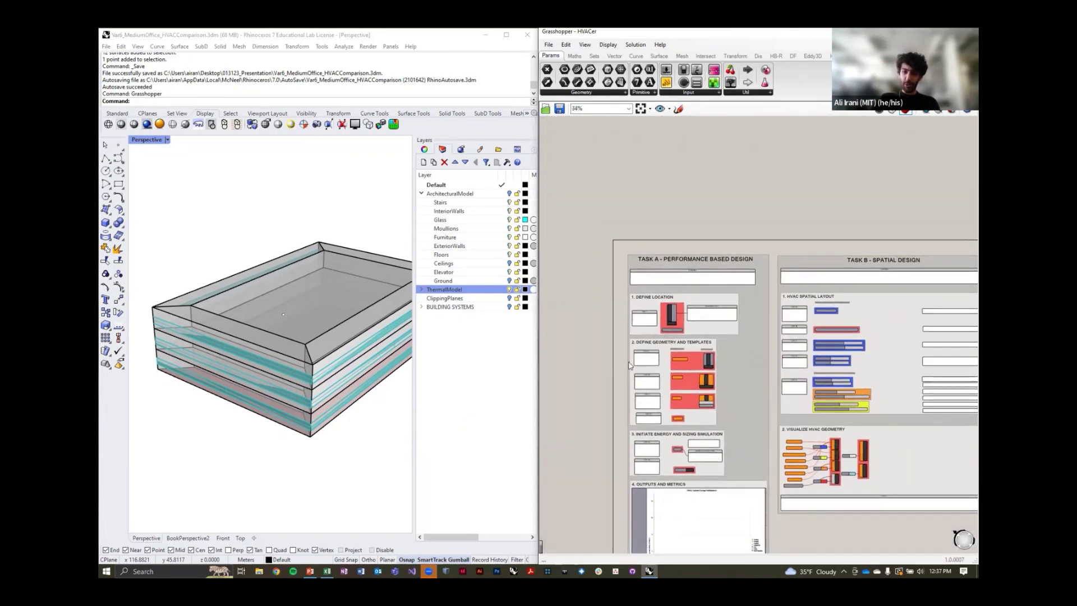
scroll(630, 365, up, 4)
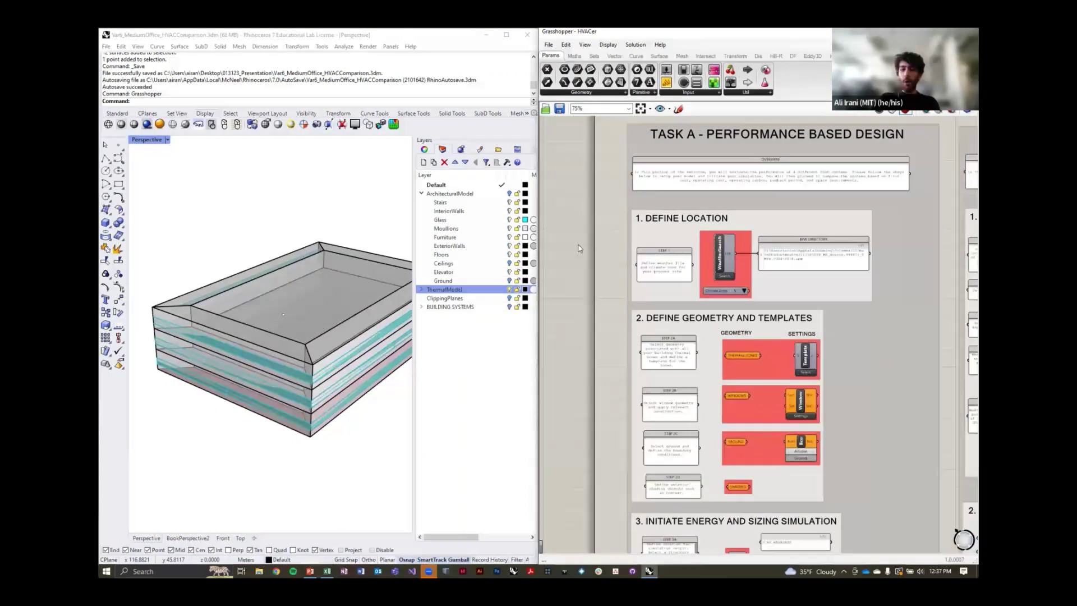
scroll(577, 247, up, 1)
right_drag(600, 263, 548, 271)
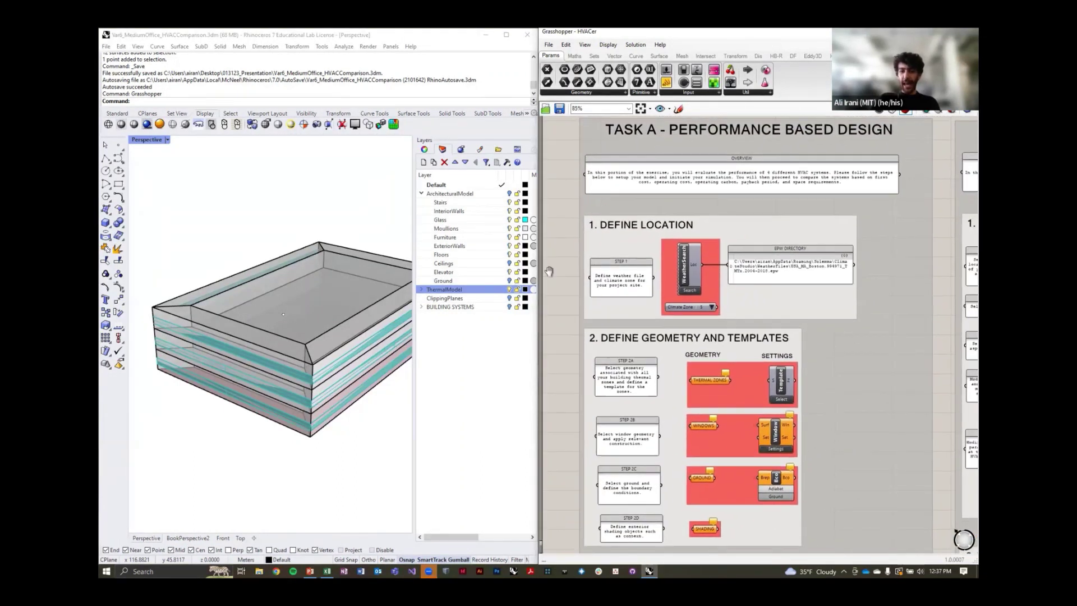
scroll(549, 274, up, 2)
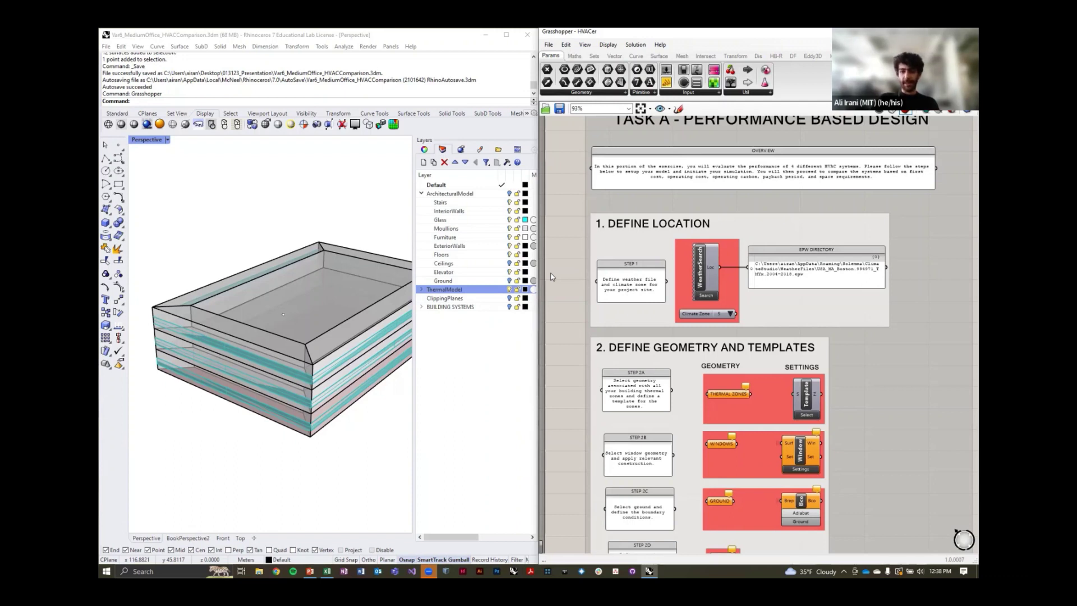
Run WeatherSearch for the site, then cancel the Weather Analysis dialog
click(534, 298)
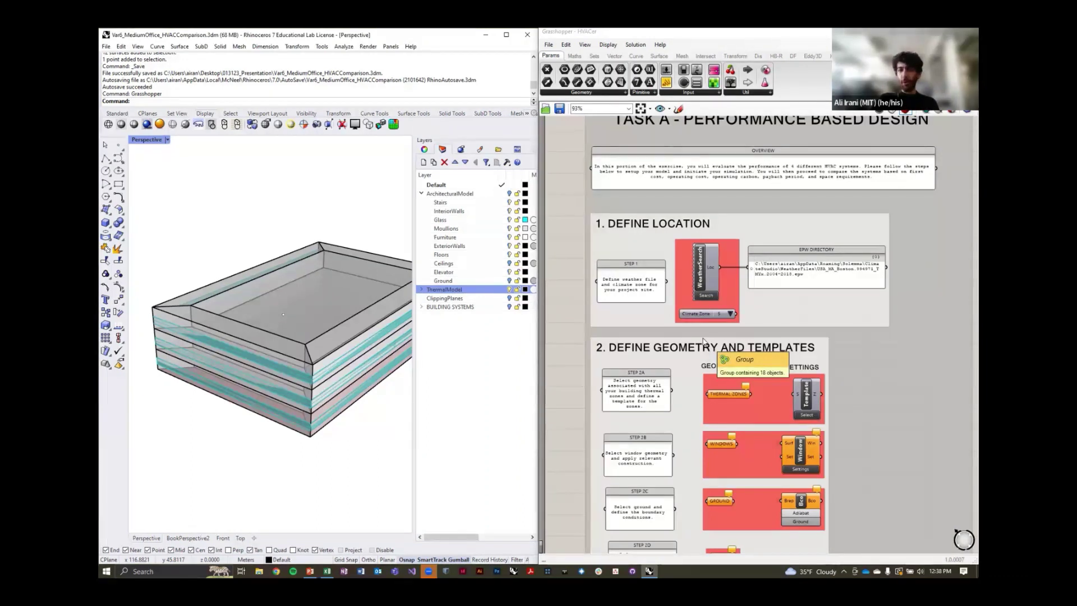
click(707, 295)
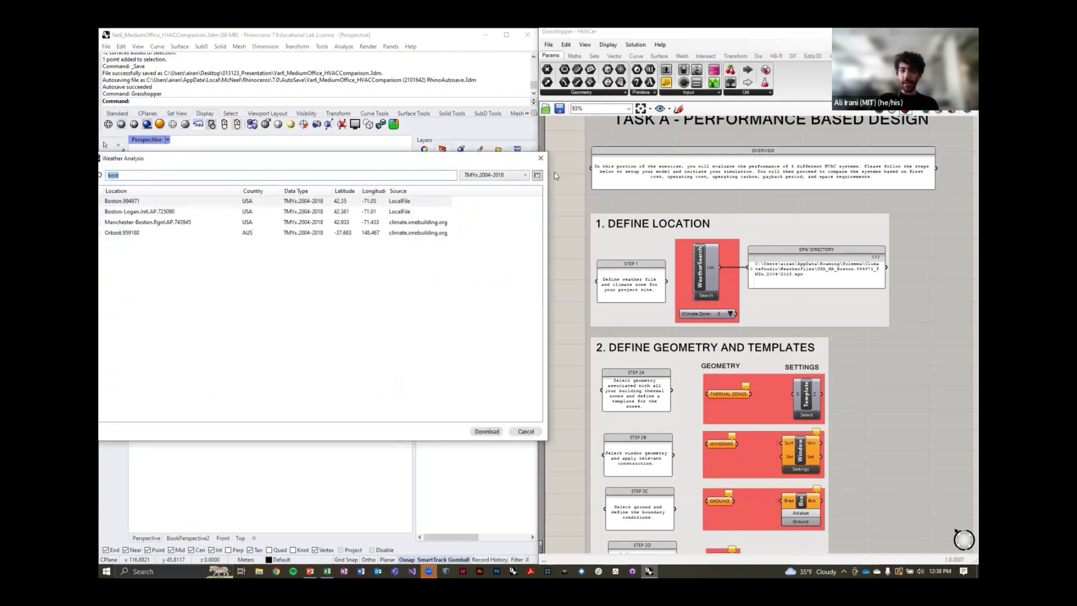
click(541, 159)
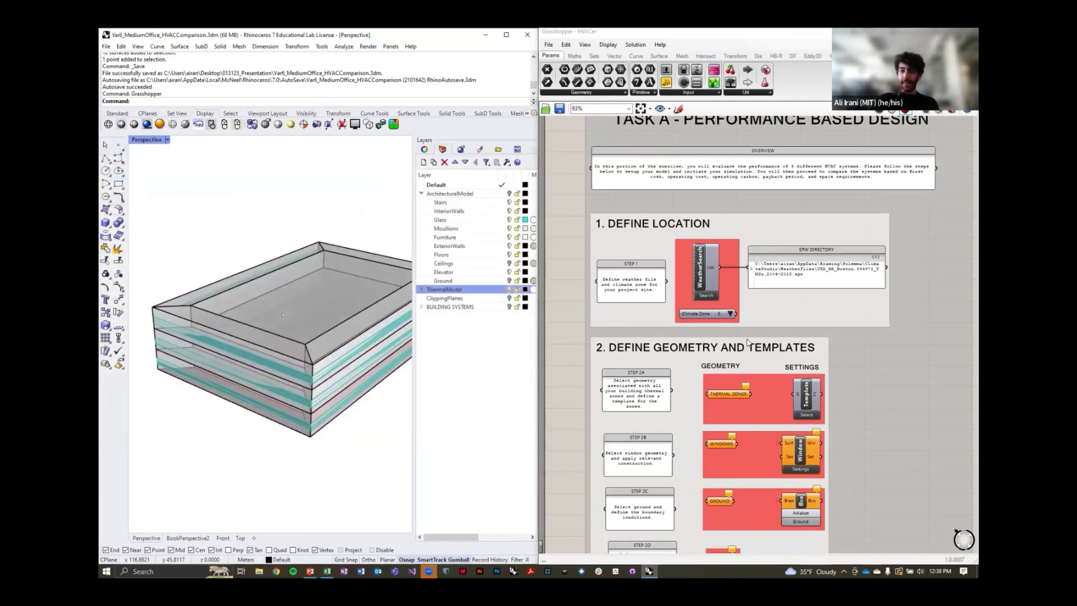
Assign the ASHRAE90.1 sublayer's zone geometry to the THERMAL ZONES input
scroll(740, 341, up, 3)
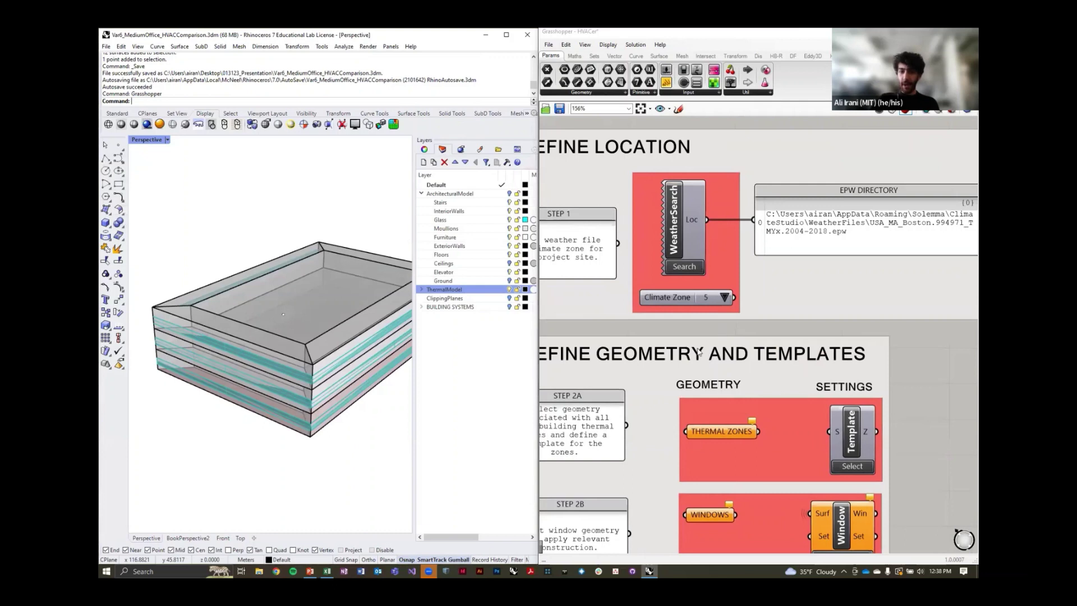
right_drag(698, 348, 682, 219)
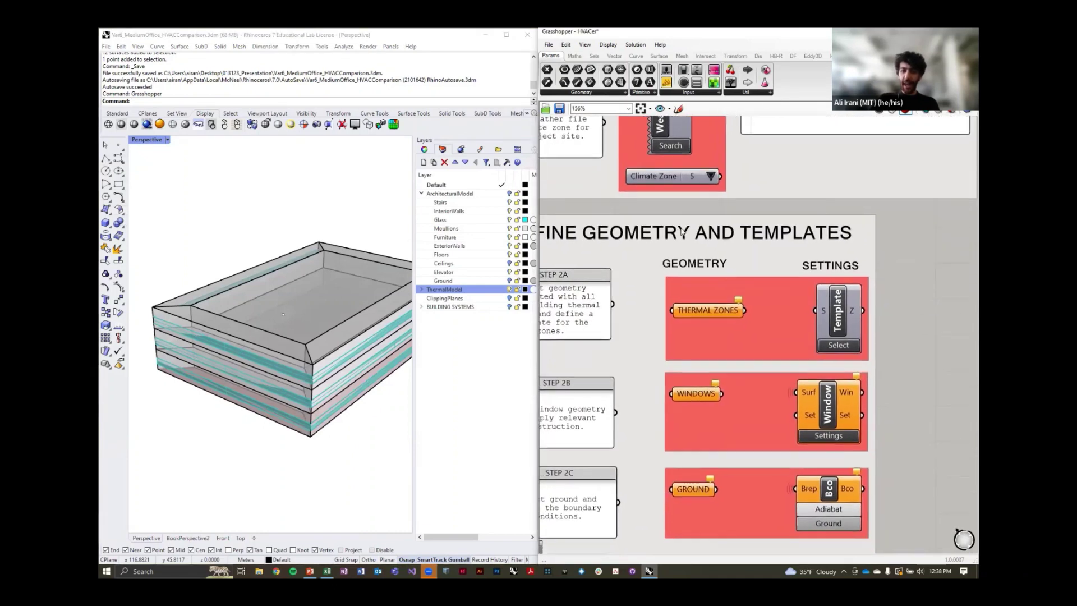
click(421, 289)
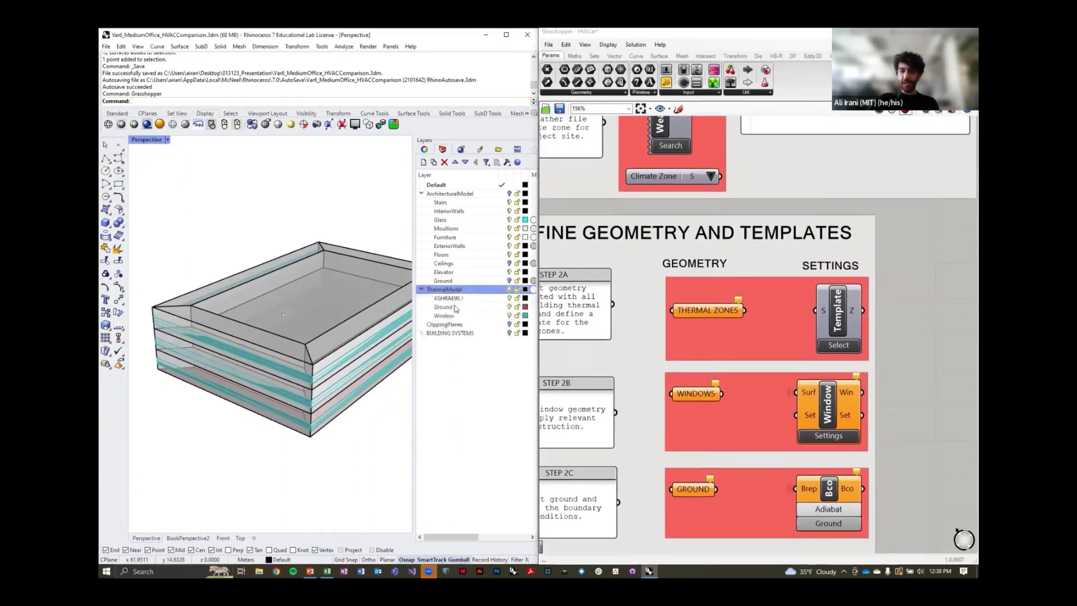
click(489, 303)
right_click(489, 303)
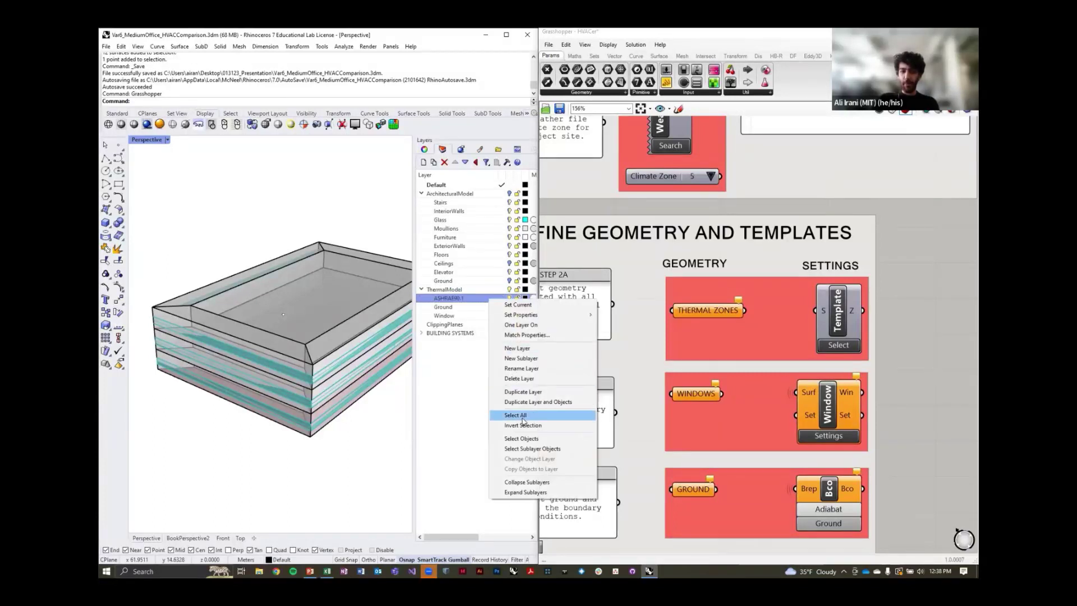
click(538, 441)
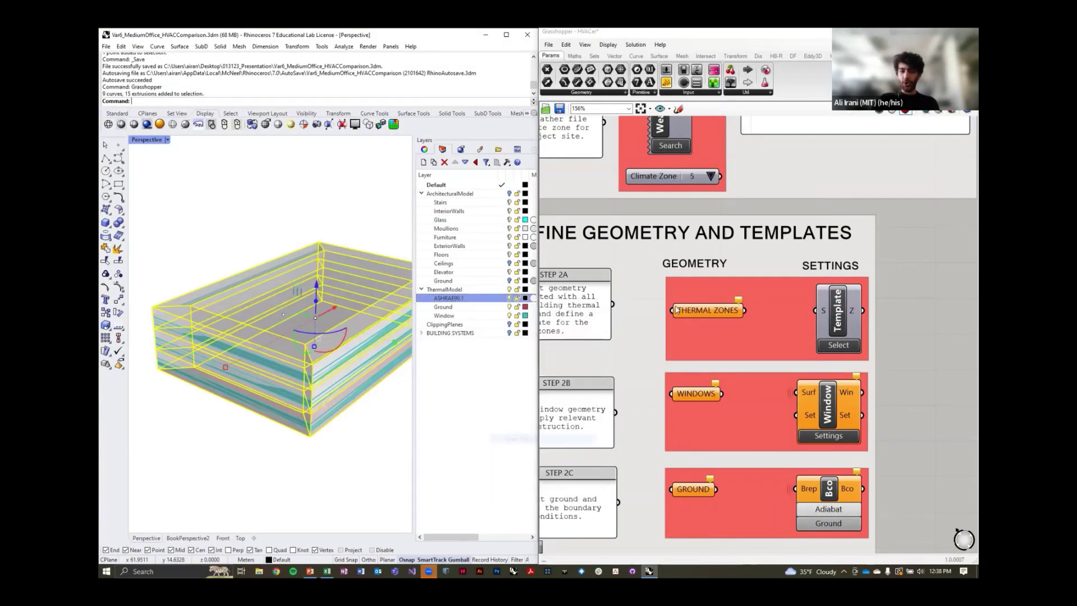
right_click(716, 312)
click(758, 453)
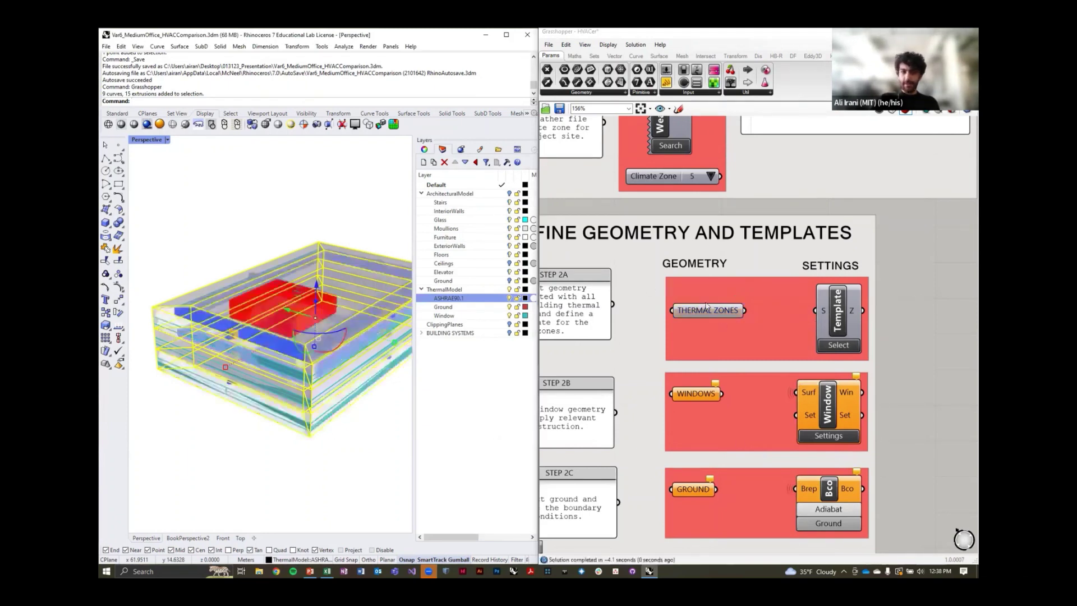
click(316, 467)
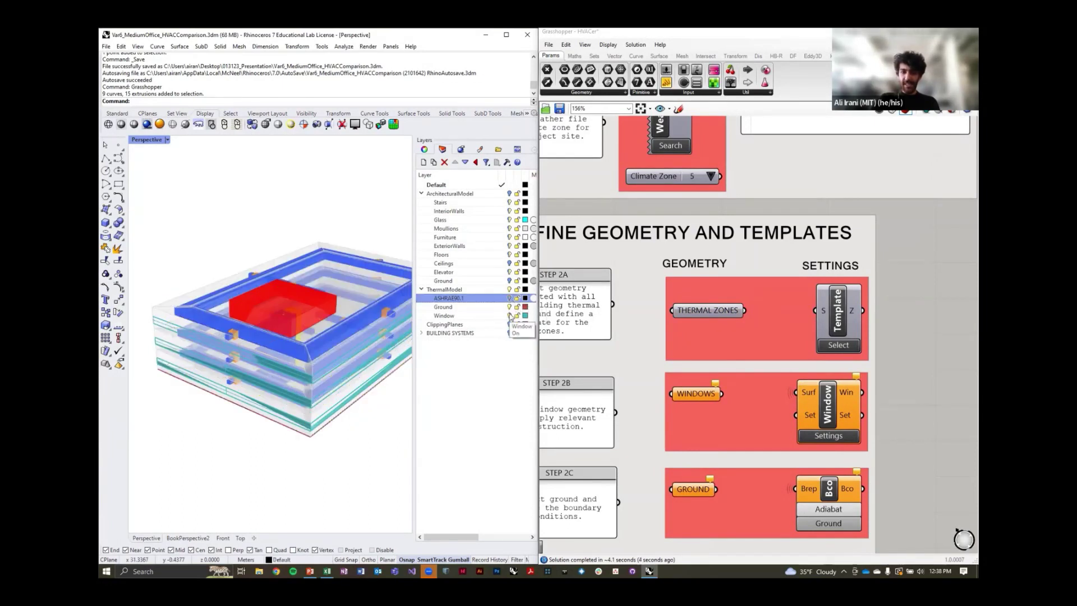
Set the Window layer's surfaces as multiple Breps in the WINDOWS input
click(484, 317)
right_click(483, 317)
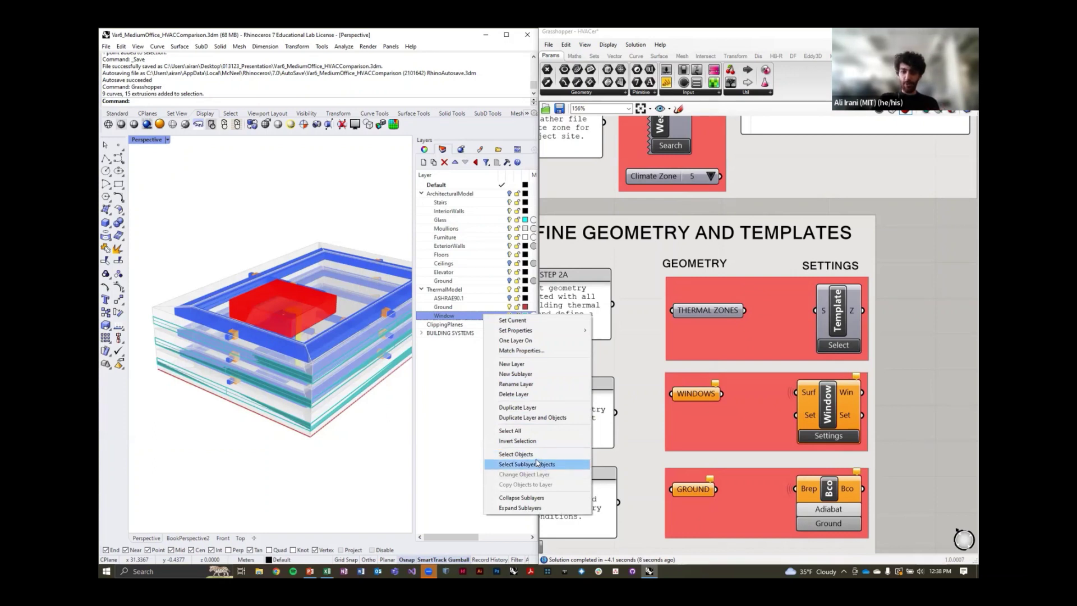
click(533, 454)
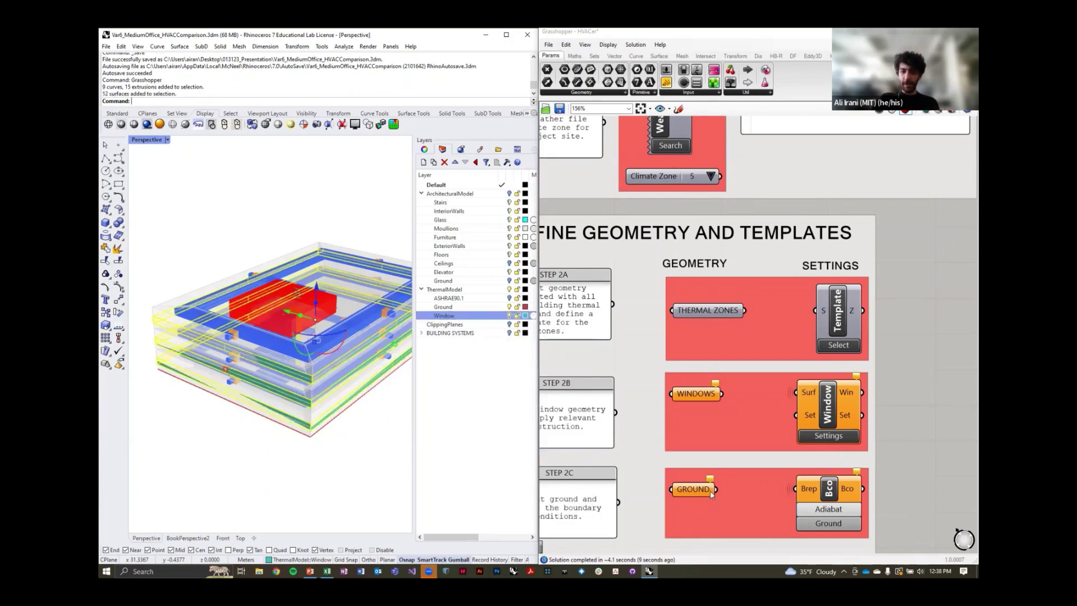
right_click(693, 395)
click(747, 502)
key(Return)
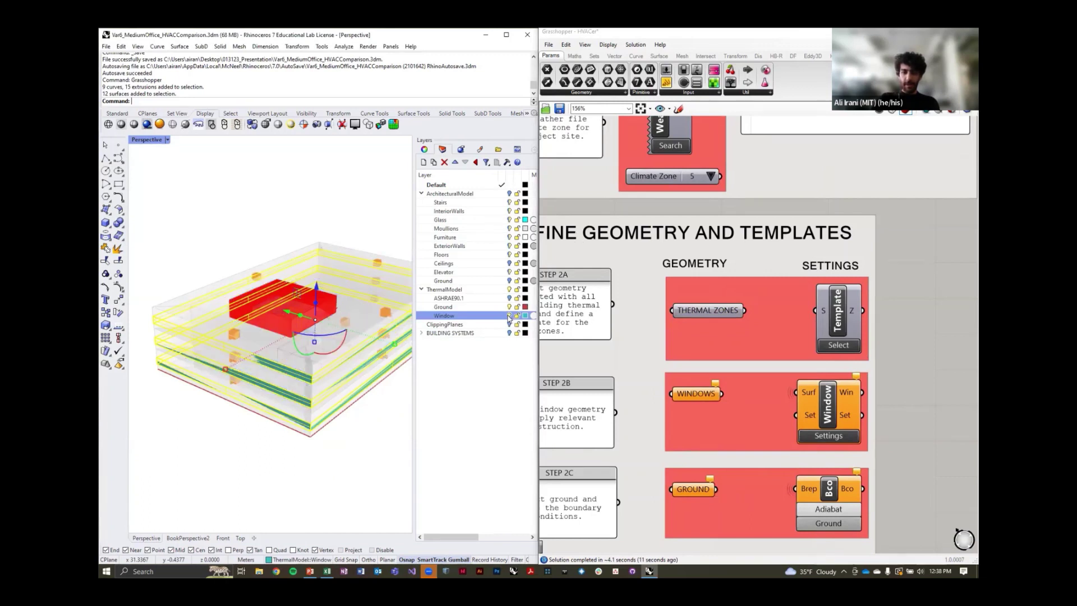
Set the Ground layer's surface as the single Brep for the GROUND input
click(500, 307)
right_click(501, 308)
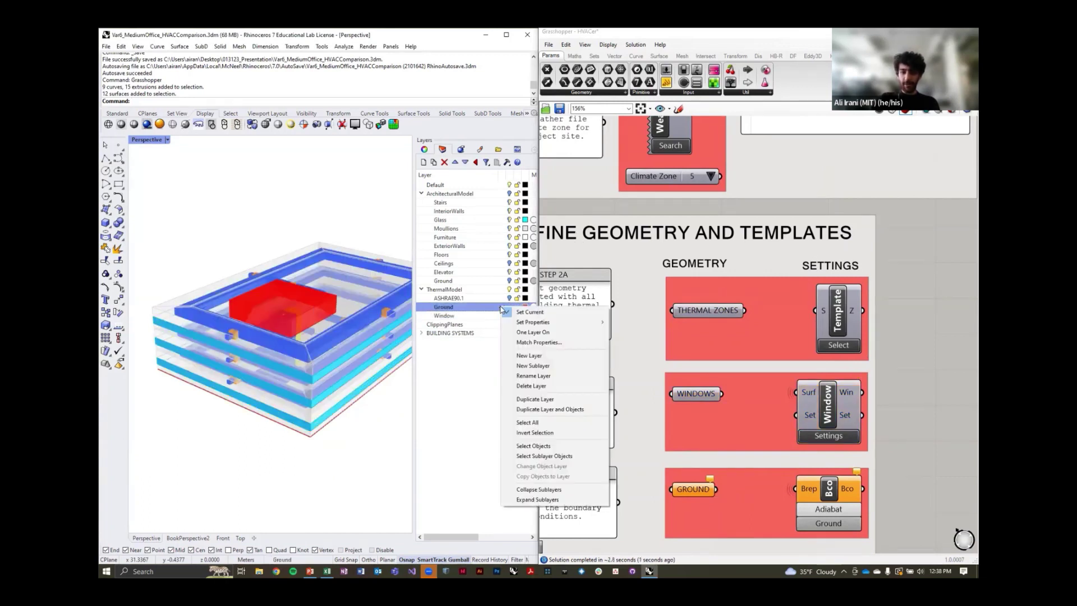
click(528, 445)
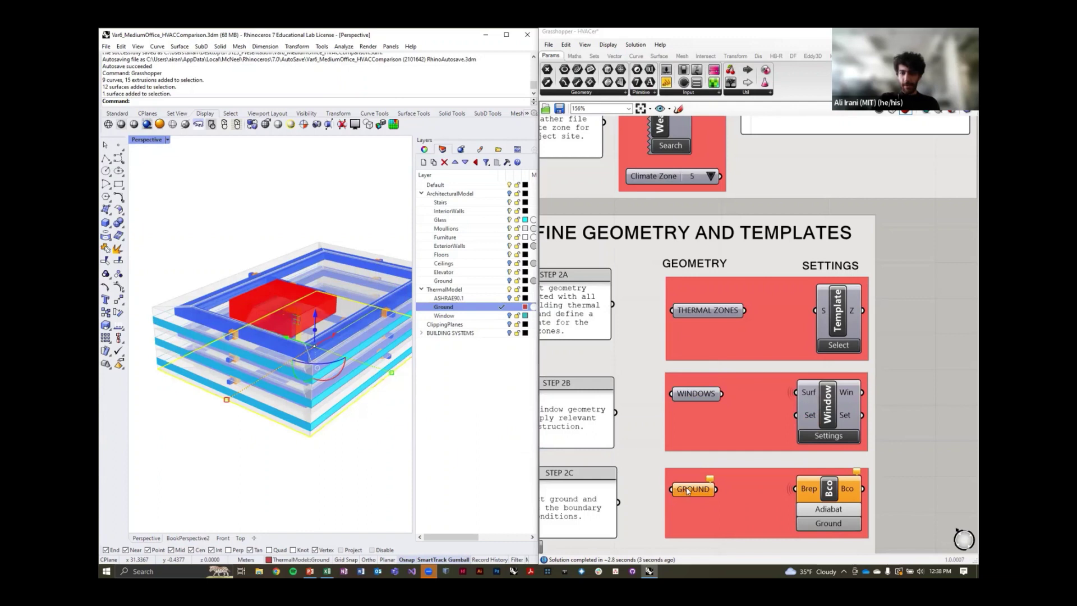
right_click(686, 491)
click(722, 491)
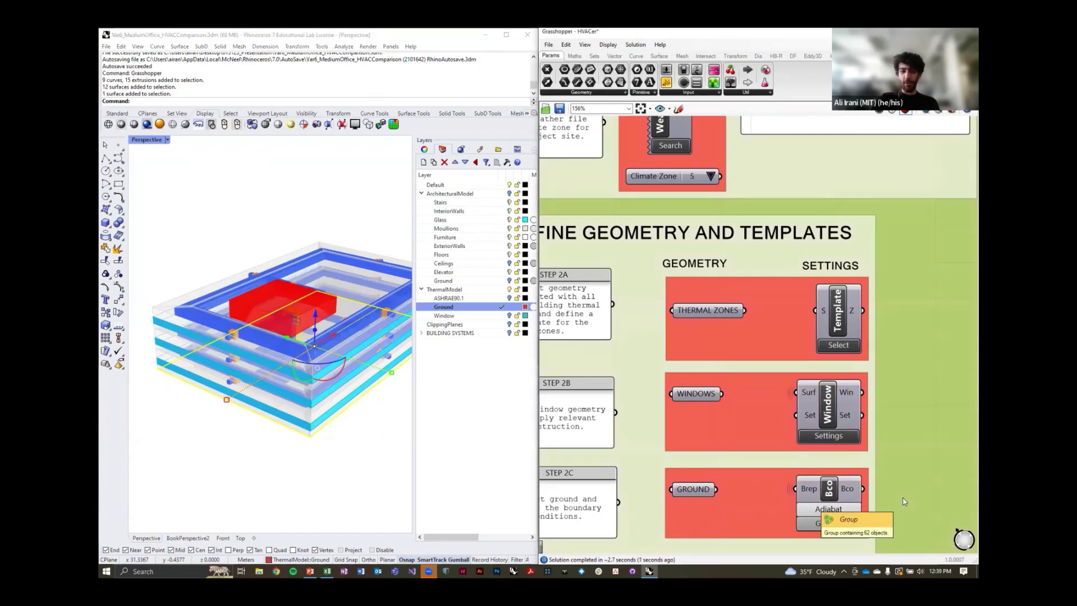
click(344, 453)
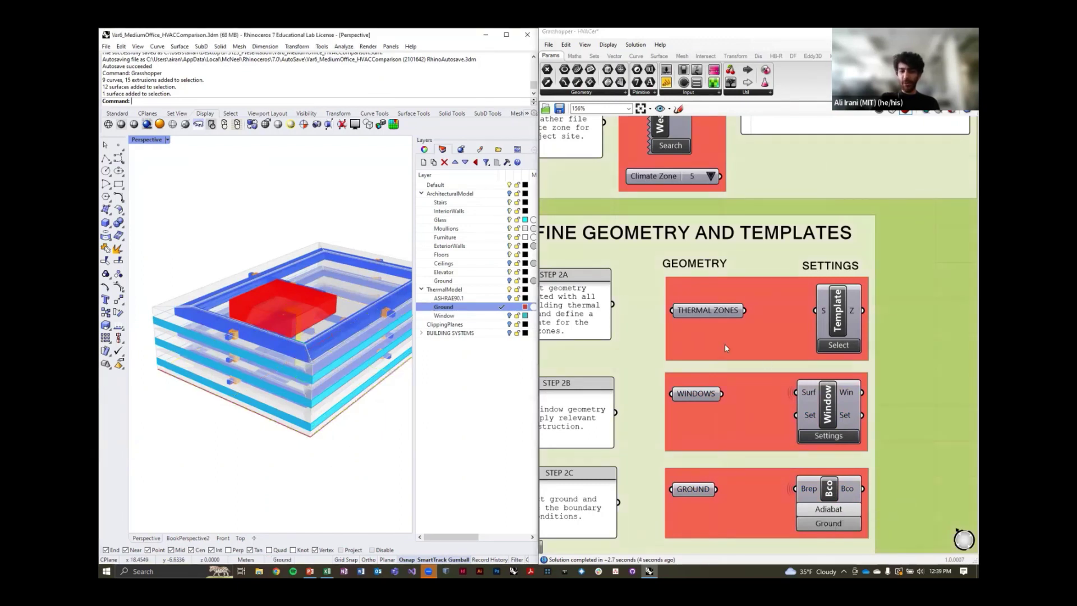
Pan to section 3 to show Path, Simulation Directory and the SIMULATE toggle
mouse_move(715, 405)
right_down()
mouse_move(732, 333)
mouse_move(780, 259)
right_up()
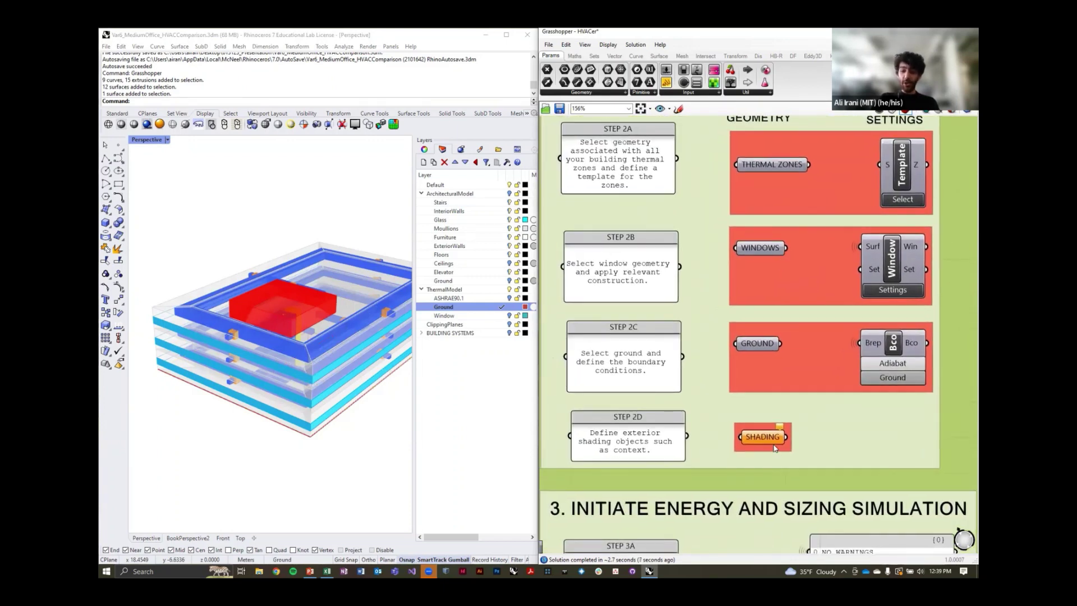
mouse_move(775, 446)
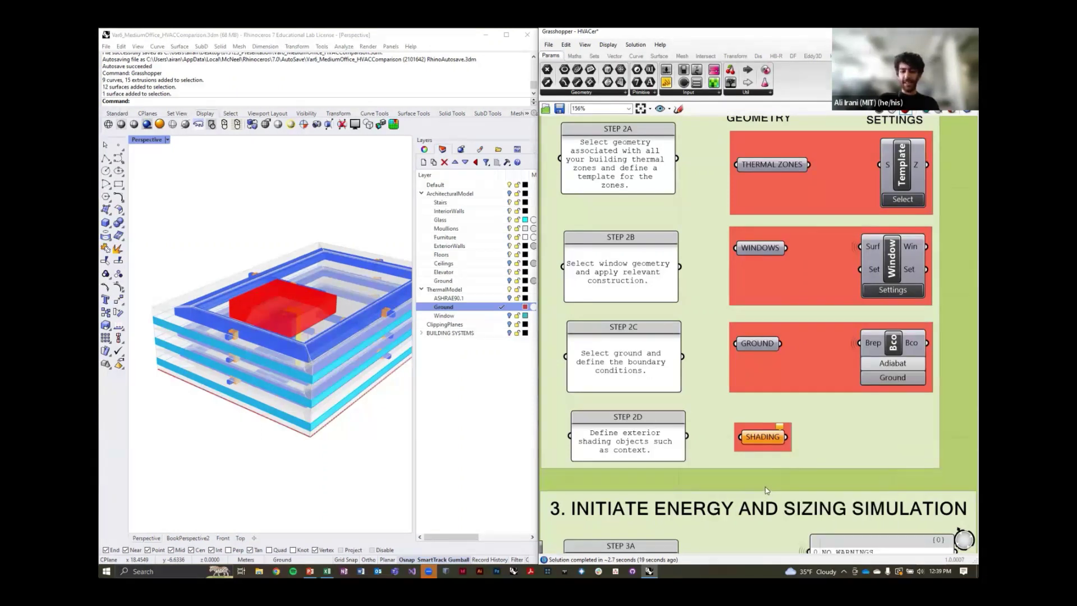
right_drag(766, 491, 661, 329)
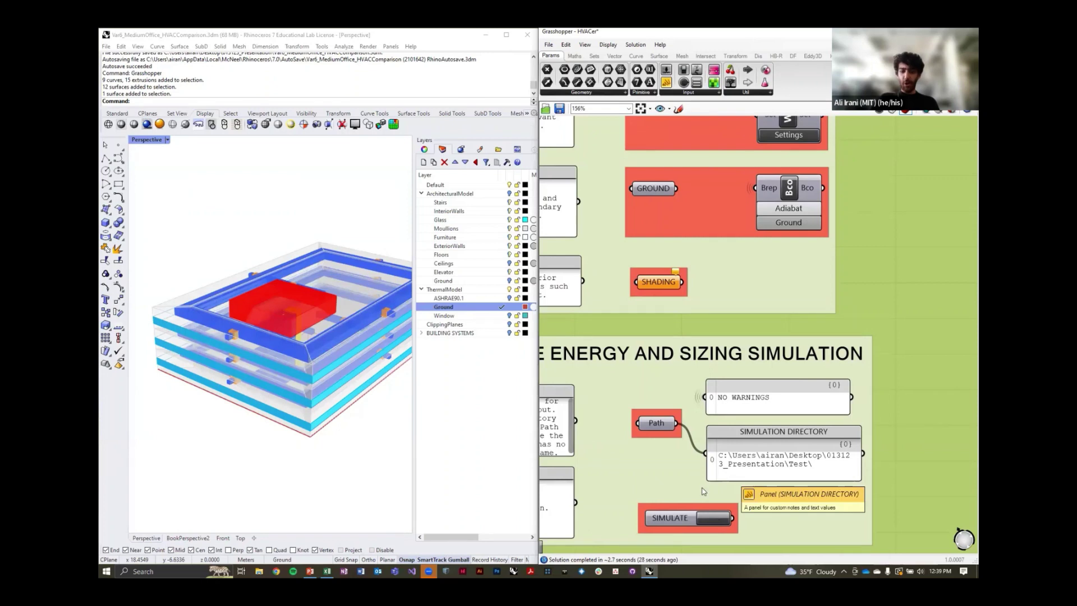
Toggle SIMULATE to launch the EnergyPlus annual simulation for the office
click(720, 521)
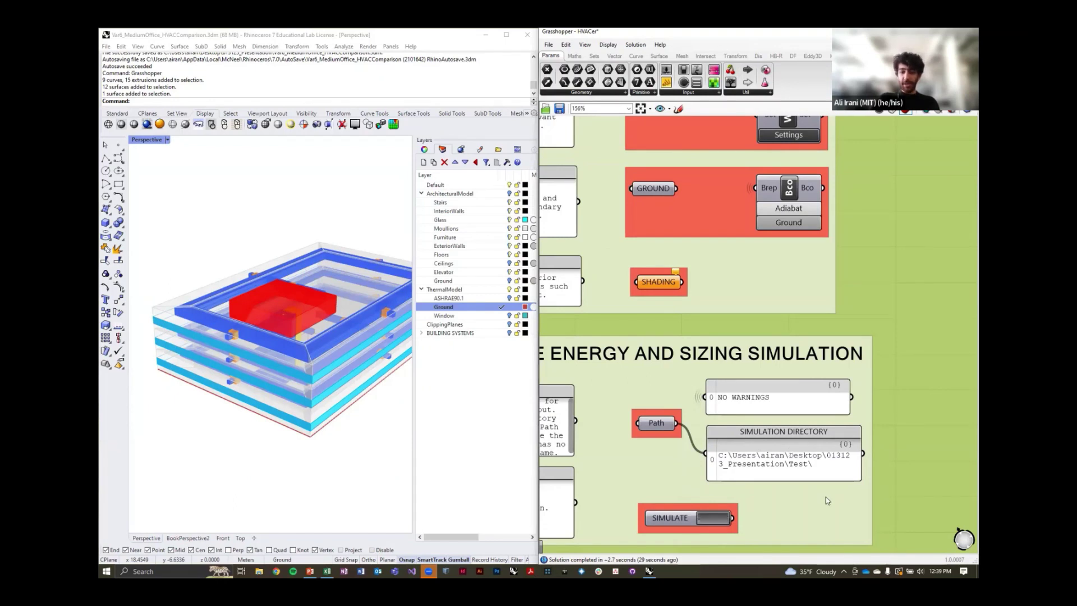
Zoom out and pan to section 4's CS Plotter chart comparing VAV, Economizer, FCU and VRF
scroll(830, 457, down, 2)
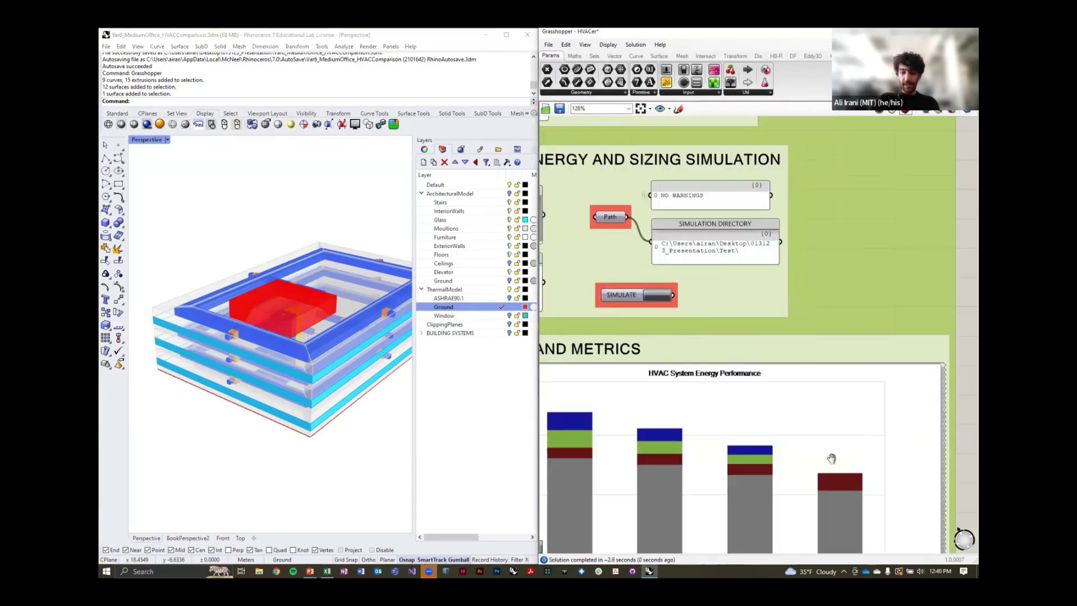
right_drag(830, 457, 858, 318)
scroll(859, 318, down, 1)
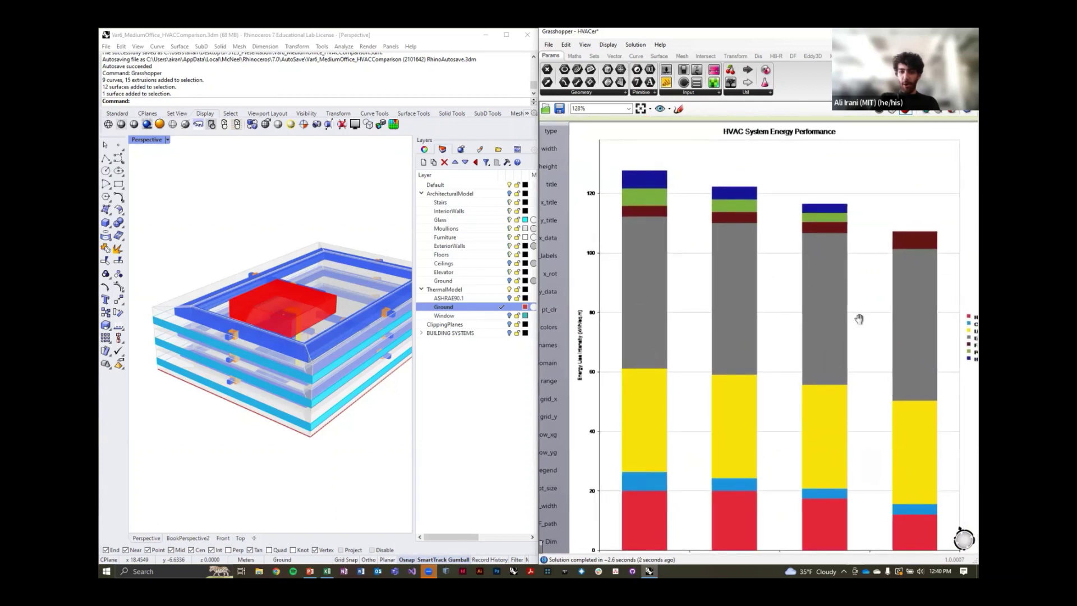
scroll(773, 278, down, 1)
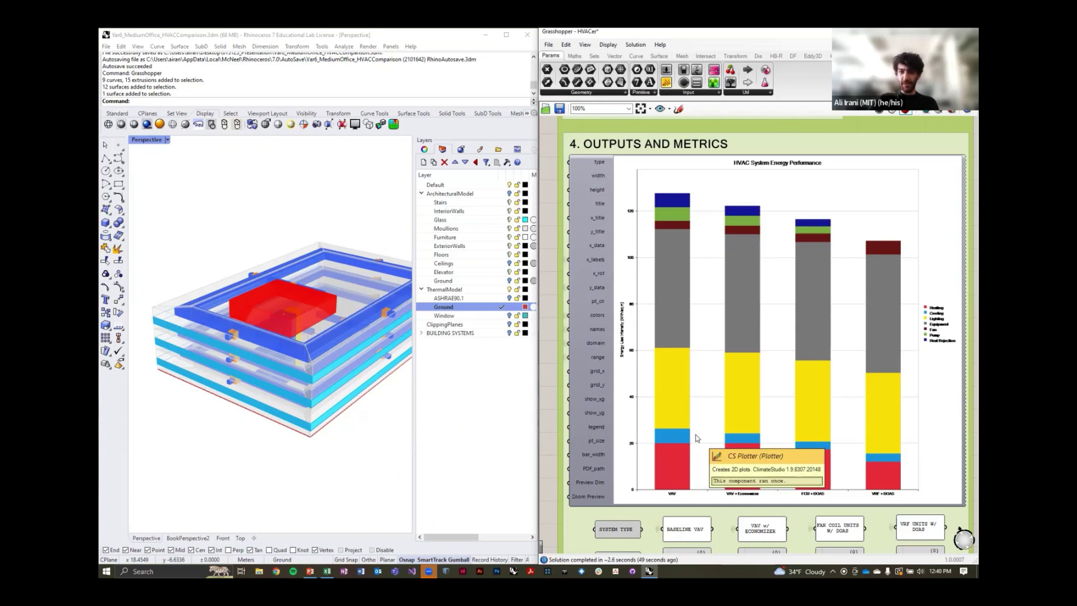
Pan to the system comparison metrics table and zoom in to read it
right_drag(694, 450, 692, 190)
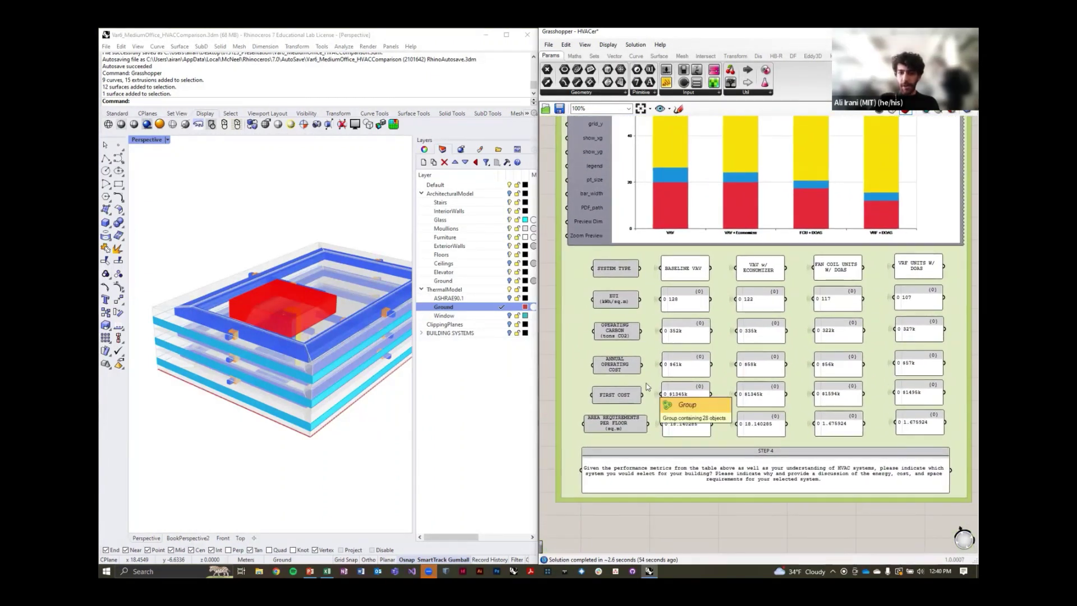
scroll(648, 386, up, 3)
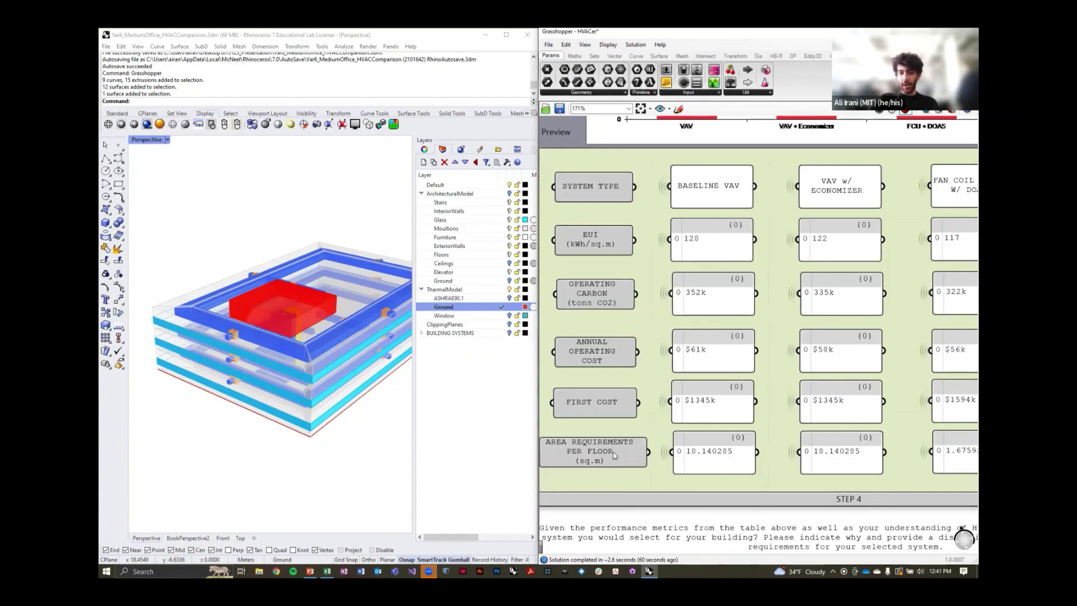
scroll(615, 461, down, 3)
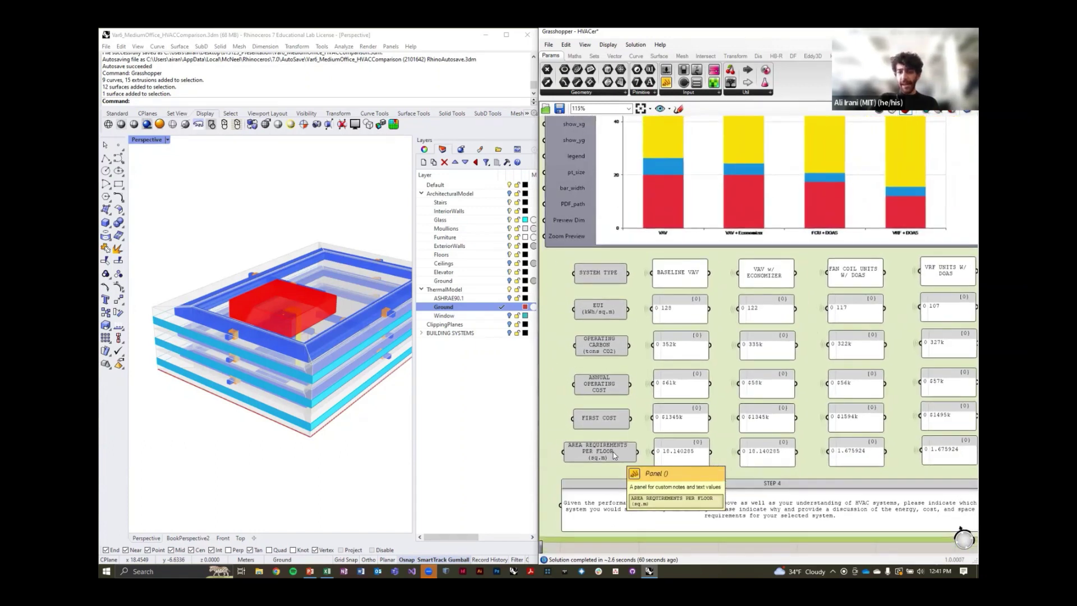
mouse_move(773, 508)
right_down()
mouse_move(732, 508)
mouse_move(754, 509)
right_up()
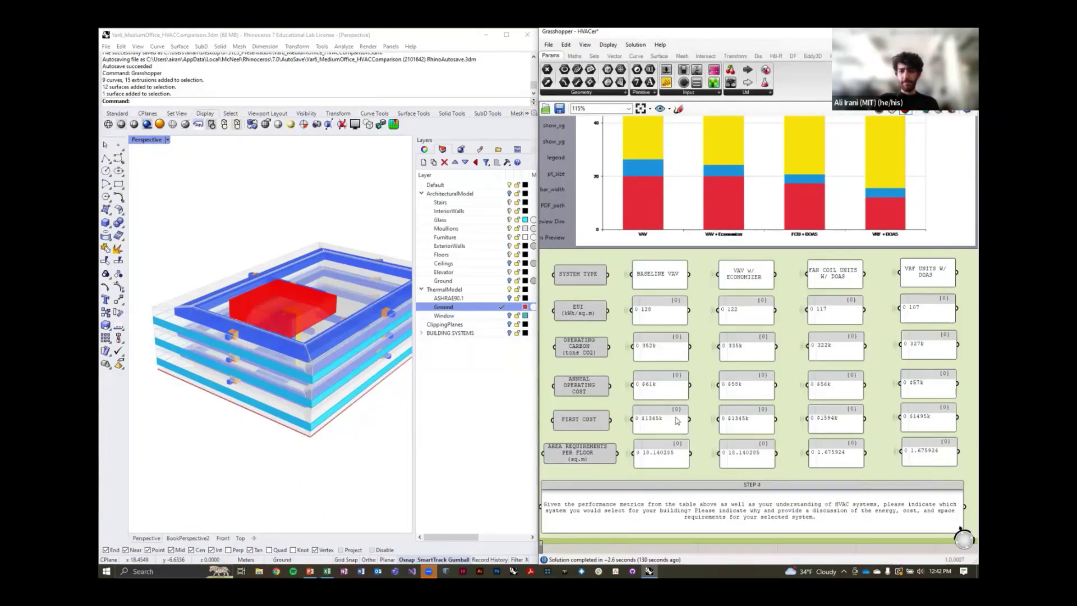
Zoom out and into the Task B - Spatial Design section
scroll(677, 421, down, 5)
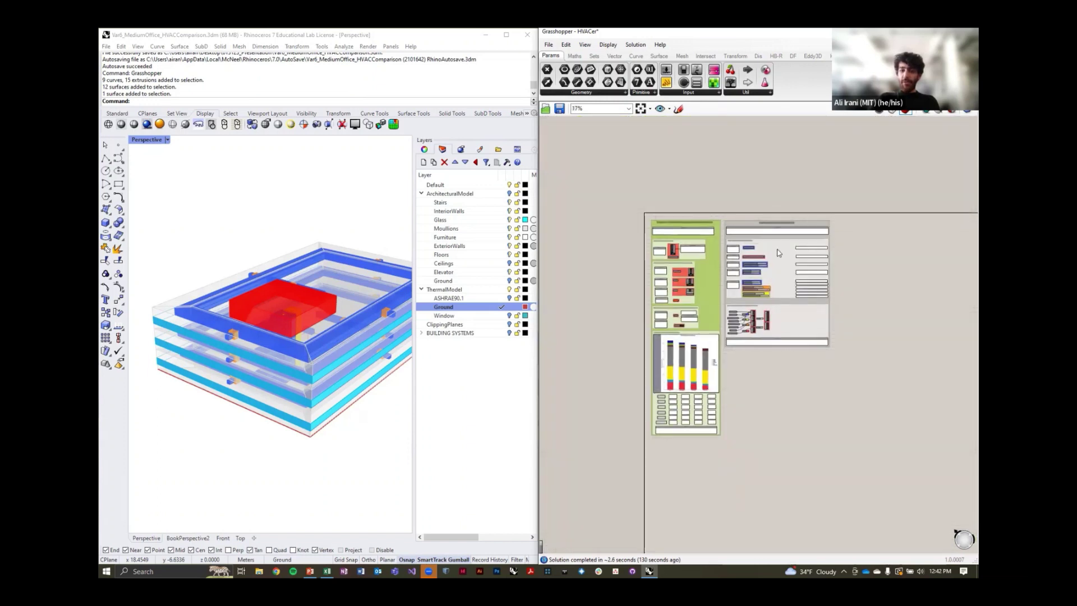
scroll(767, 252, up, 3)
scroll(767, 251, up, 2)
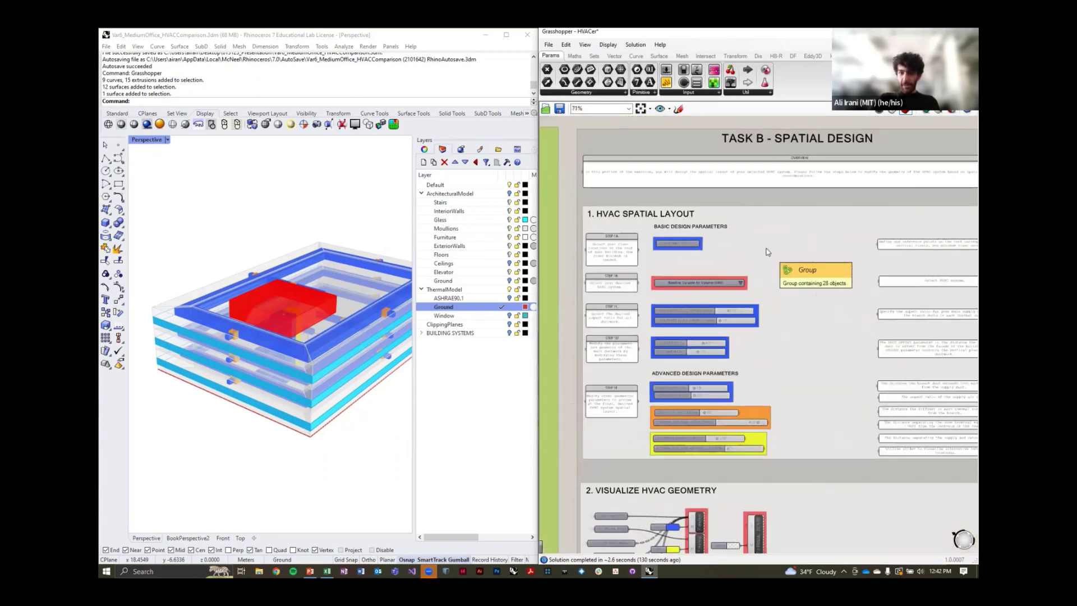
Pick 'Dedicated Outdoor Air System with Fan Coil Units' in STEP 1B and inspect the new ductwork
scroll(635, 290, up, 3)
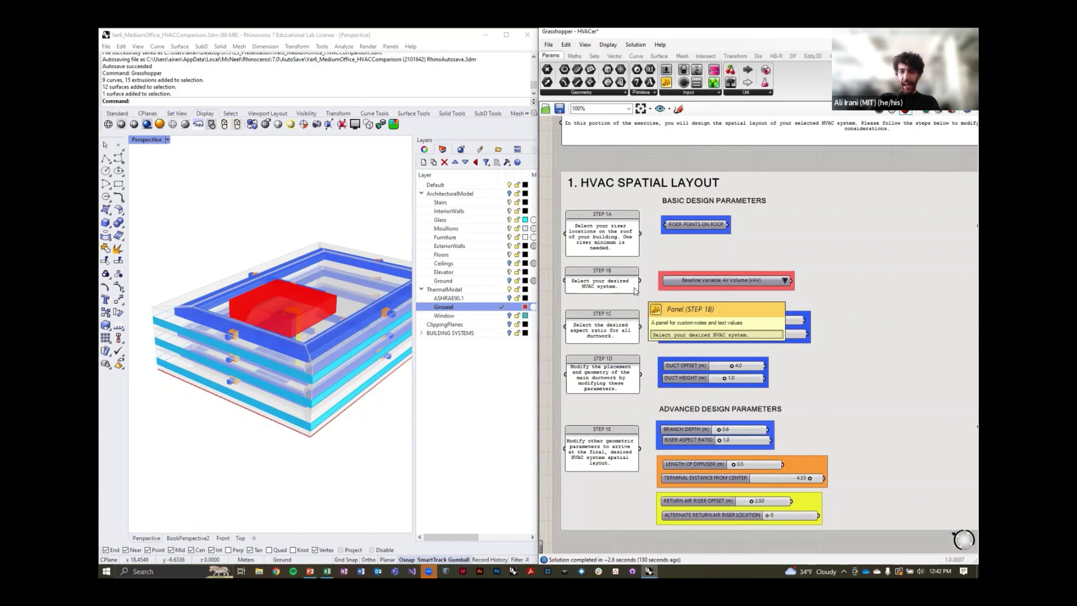
scroll(704, 257, up, 2)
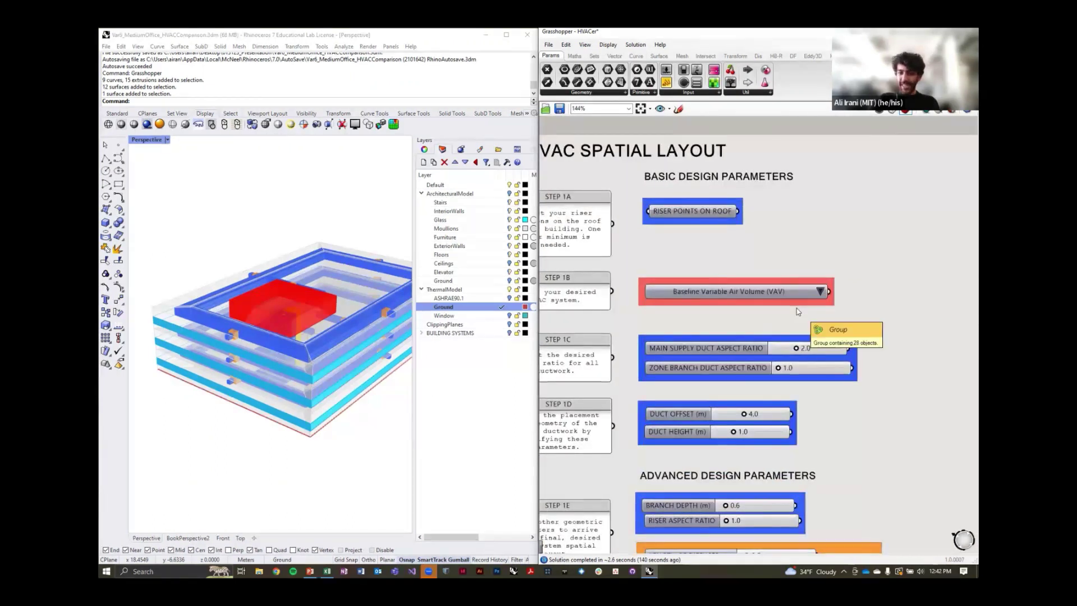
right_drag(799, 314, 821, 268)
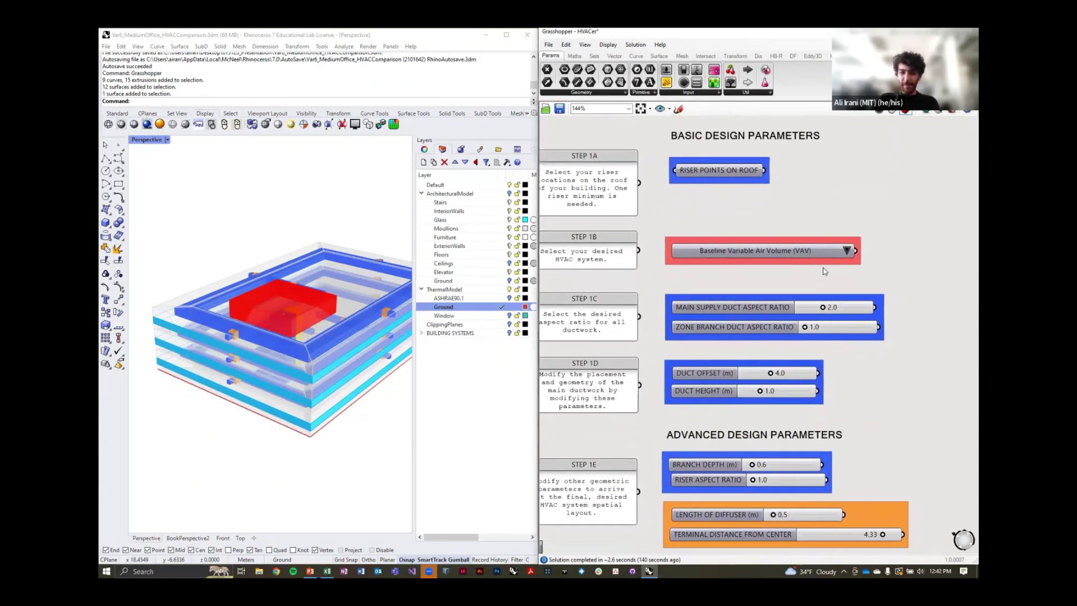
click(847, 251)
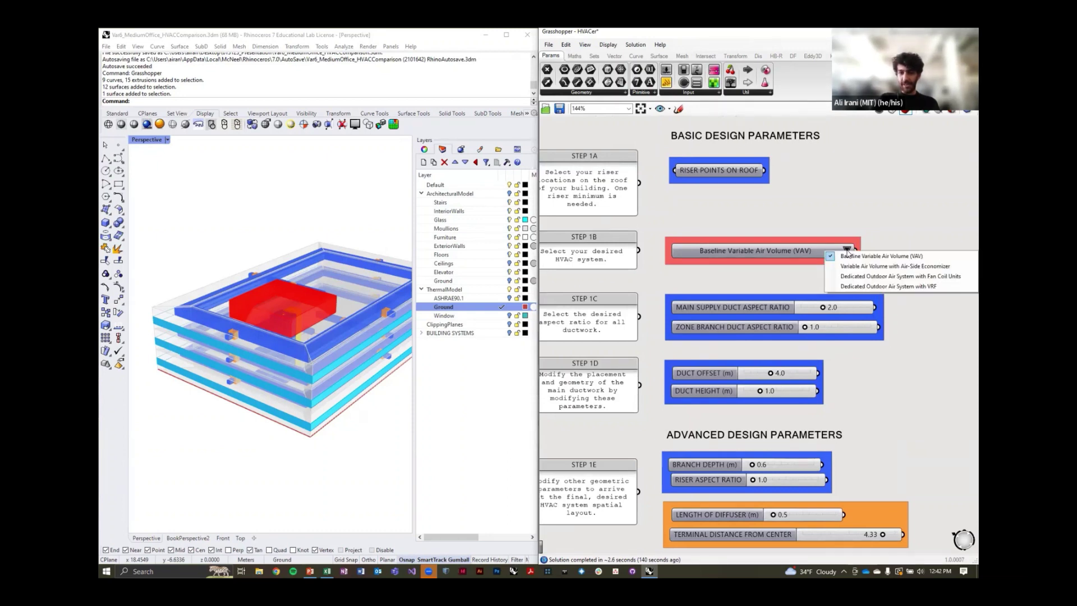
click(842, 277)
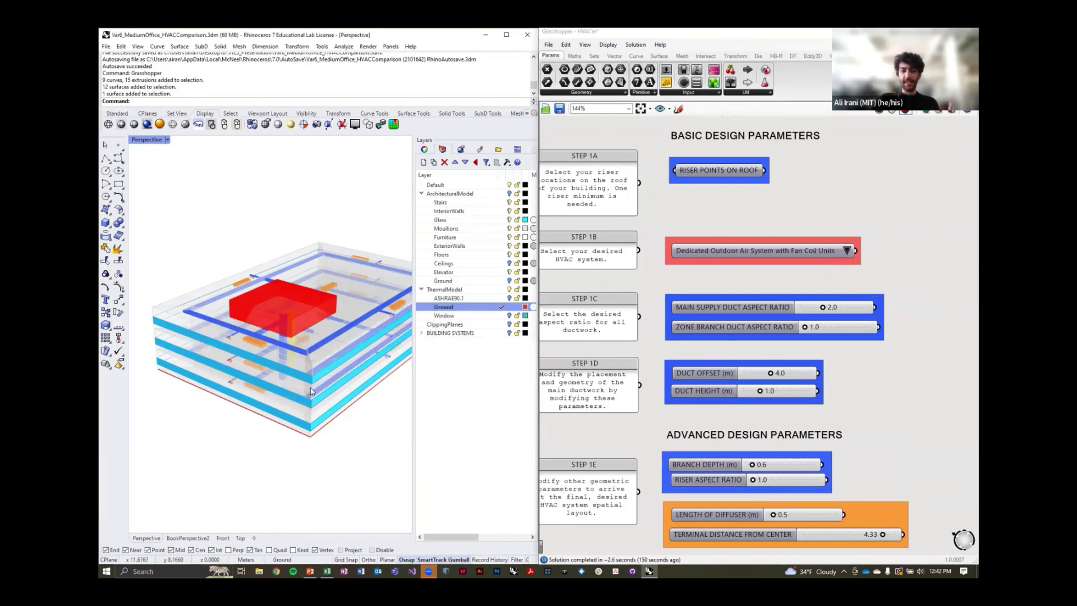
right_drag(265, 339, 192, 325)
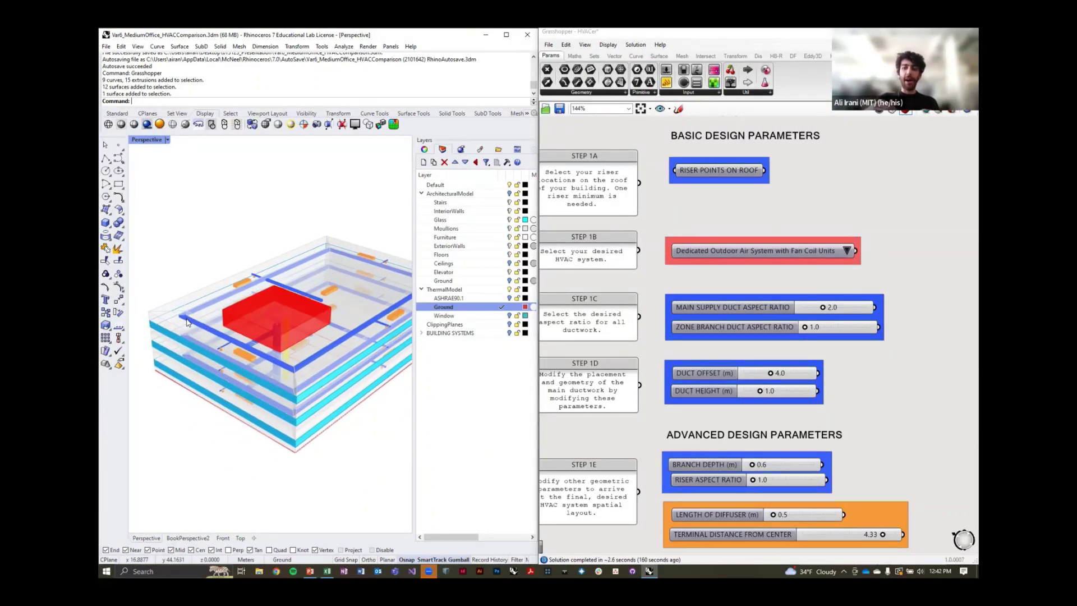
mouse_move(281, 385)
right_down()
mouse_move(281, 336)
mouse_move(281, 427)
mouse_move(278, 389)
right_up()
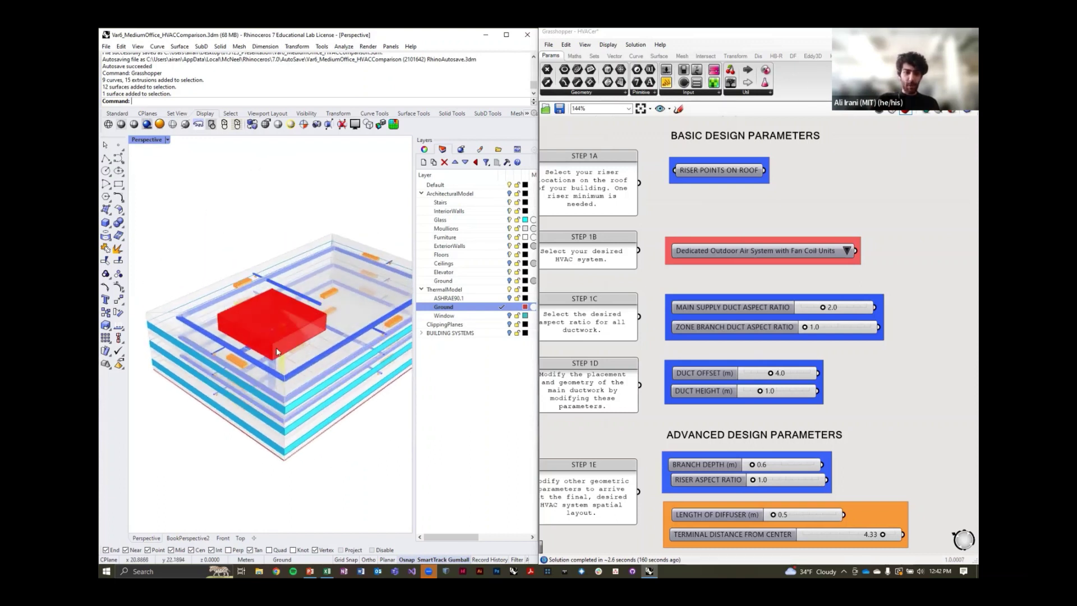
scroll(276, 348, up, 5)
scroll(276, 348, down, 3)
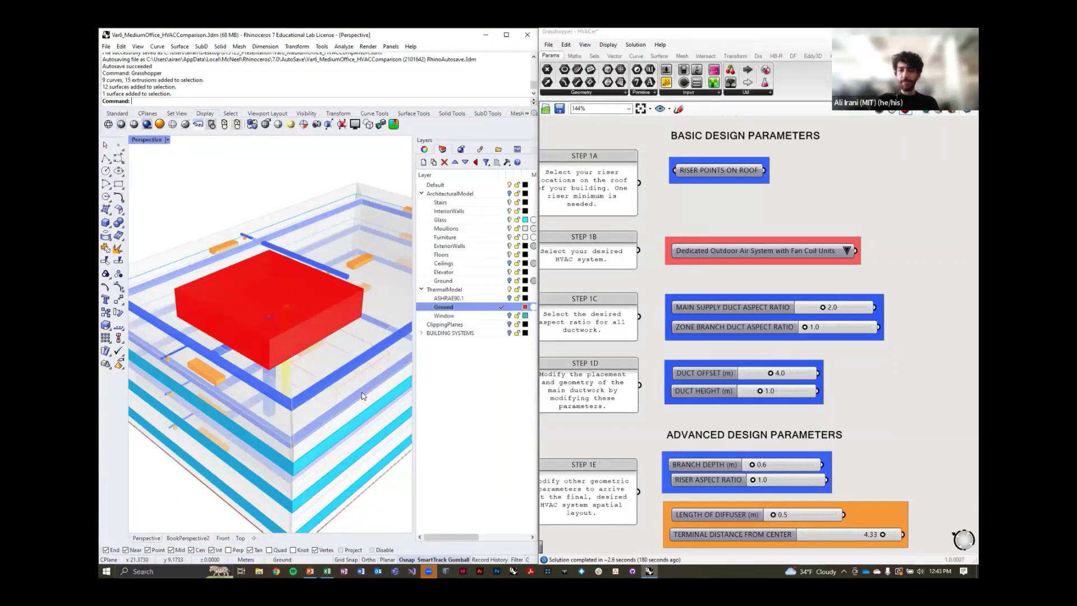
Try Dedicated Outdoor Air System with VRF, then switch back to Fan Coil Units
click(847, 250)
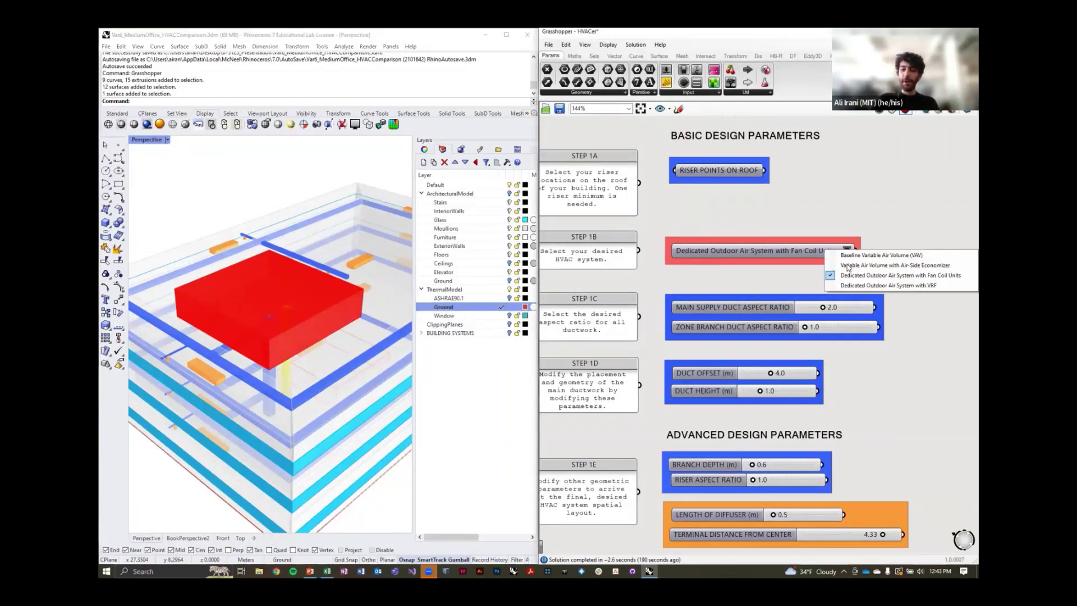
click(851, 286)
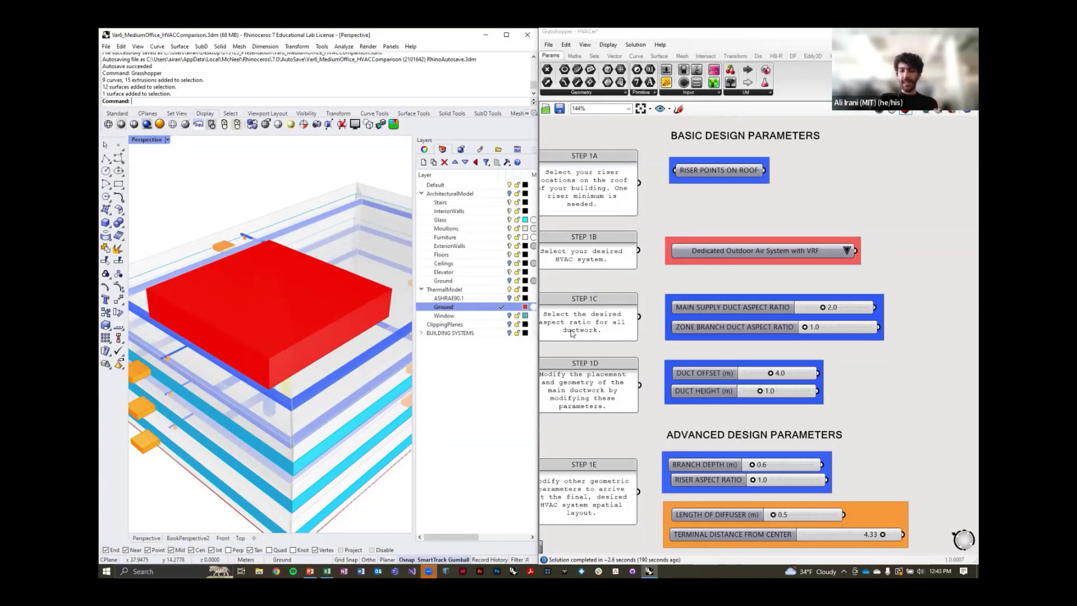
click(847, 250)
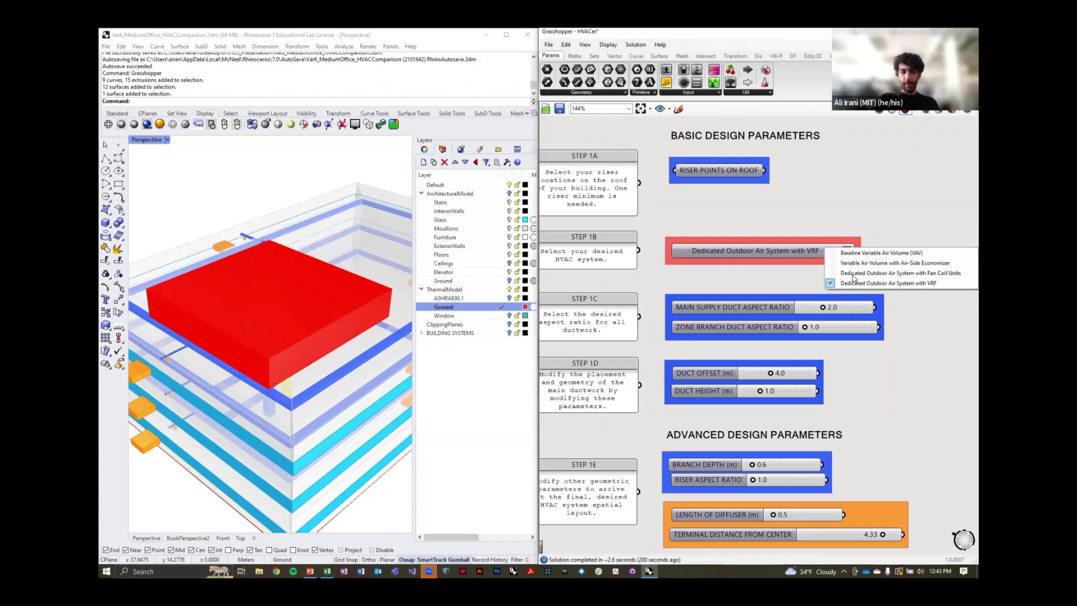
click(854, 273)
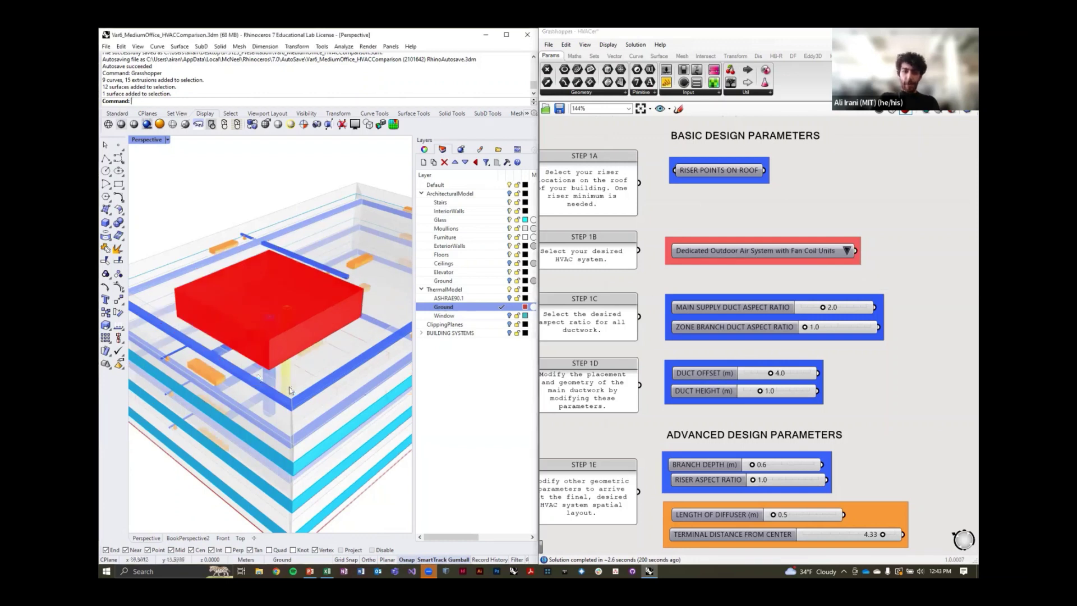
Pan the Grasshopper canvas up to the yellow return air riser parameters
scroll(290, 390, down, 8)
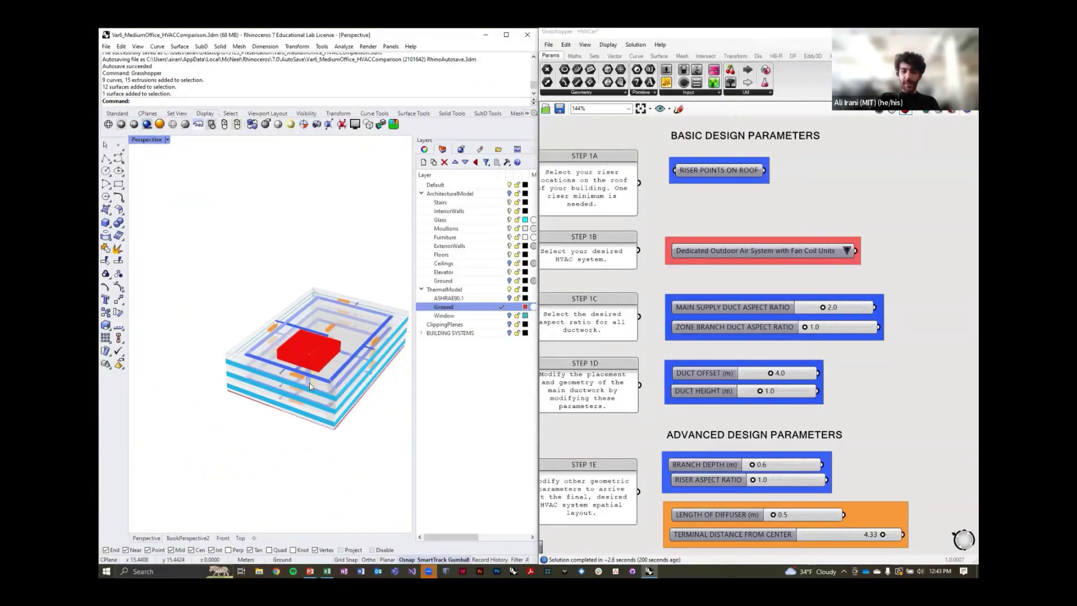
scroll(310, 386, up, 6)
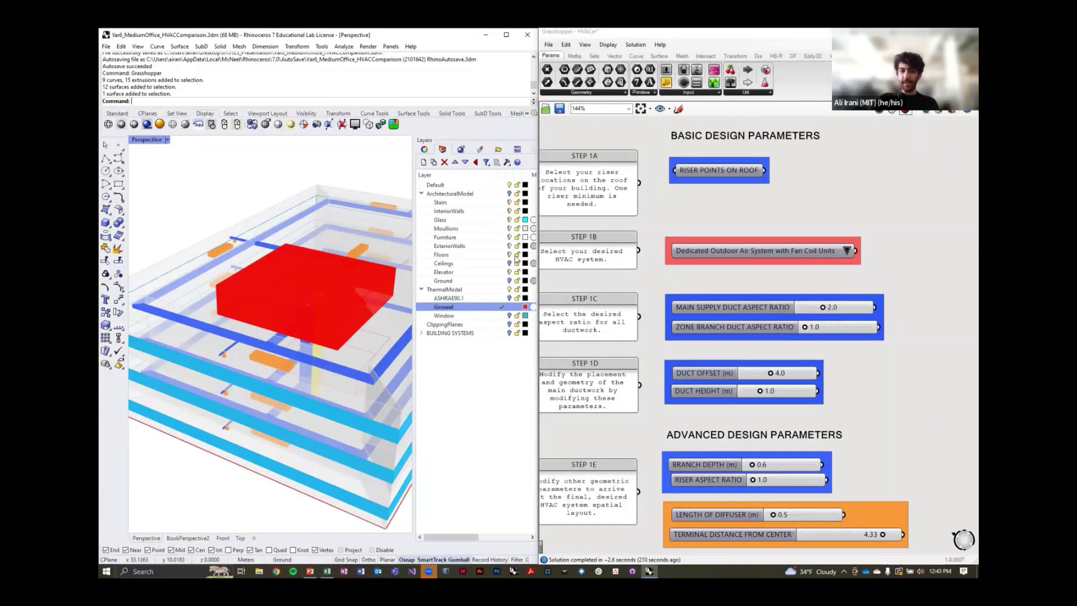
mouse_move(321, 340)
right_down()
mouse_move(301, 318)
mouse_move(315, 338)
right_up()
click(766, 447)
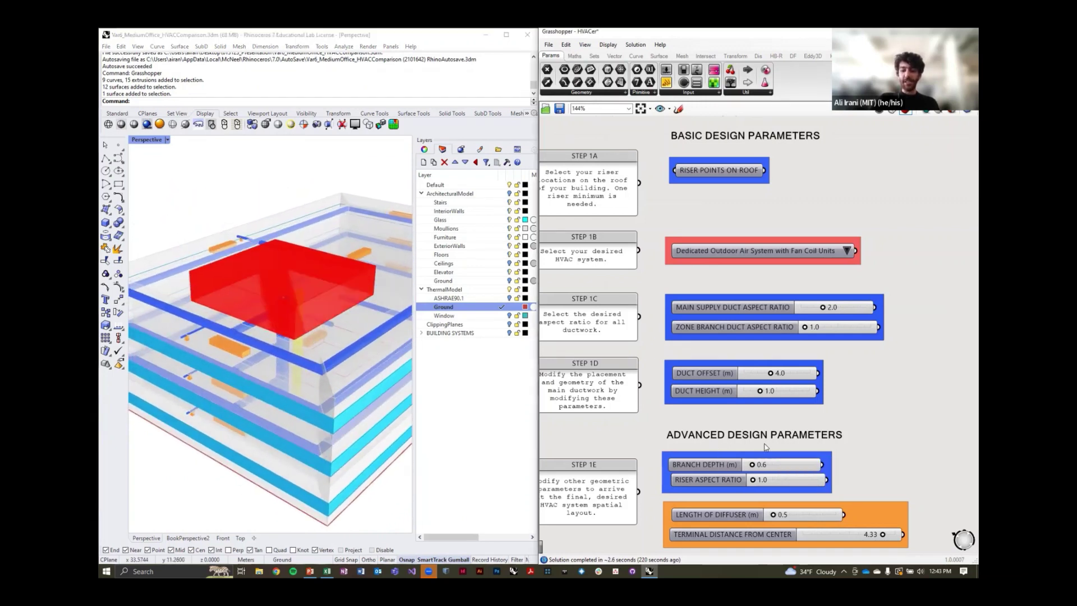
right_drag(766, 447, 709, 356)
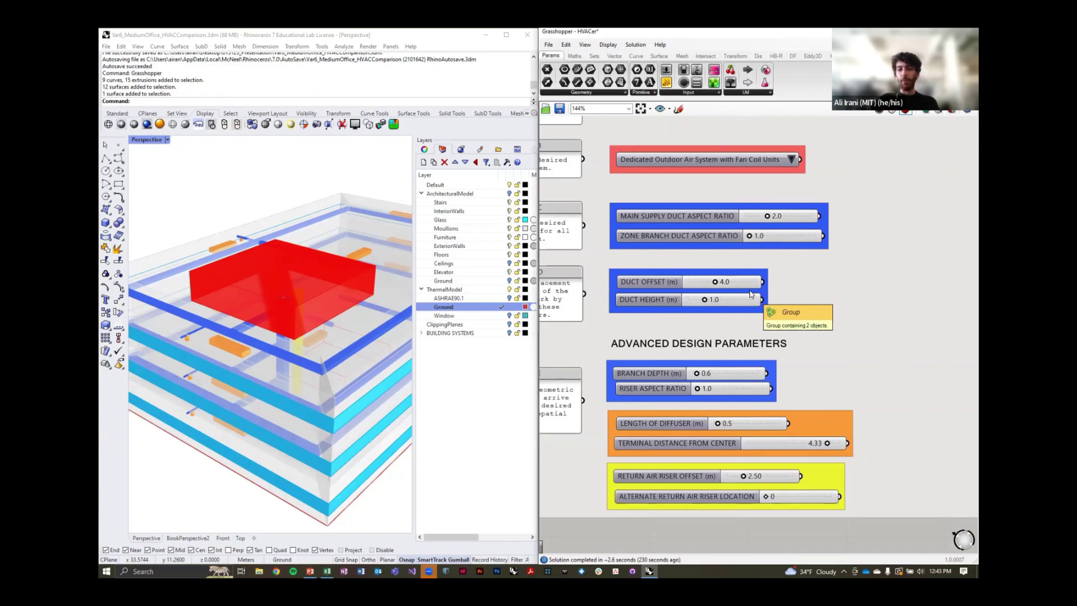
Turn on the ArchitecturalModel layer to show the building's walls and rooms
click(510, 194)
click(510, 193)
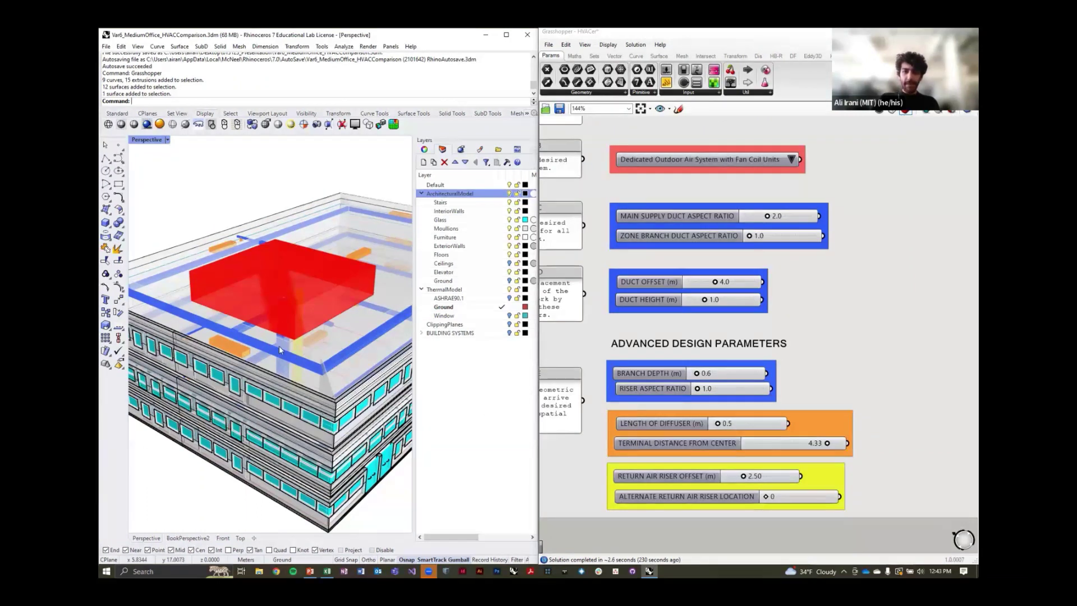
click(256, 401)
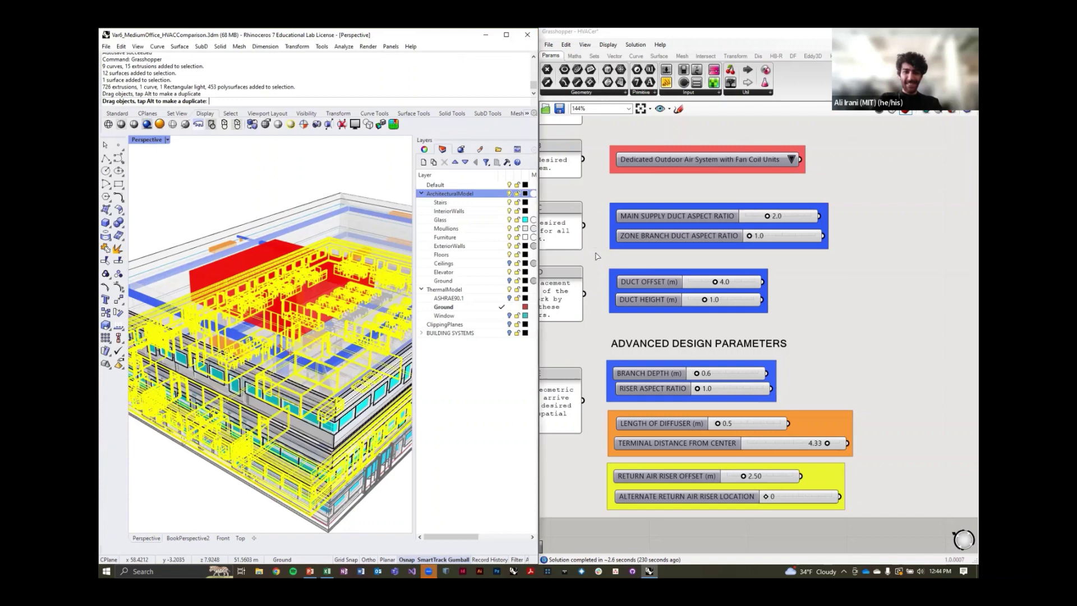
click(255, 180)
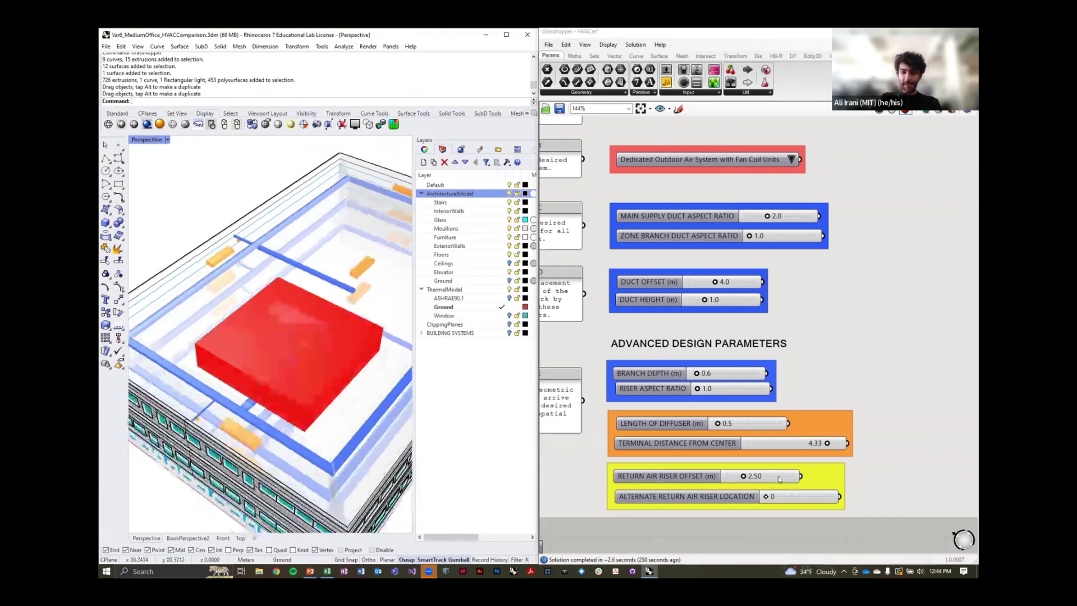
Disable Preview on the THERMAL ZONES component and orbit closer to the top floor
scroll(786, 449, down, 5)
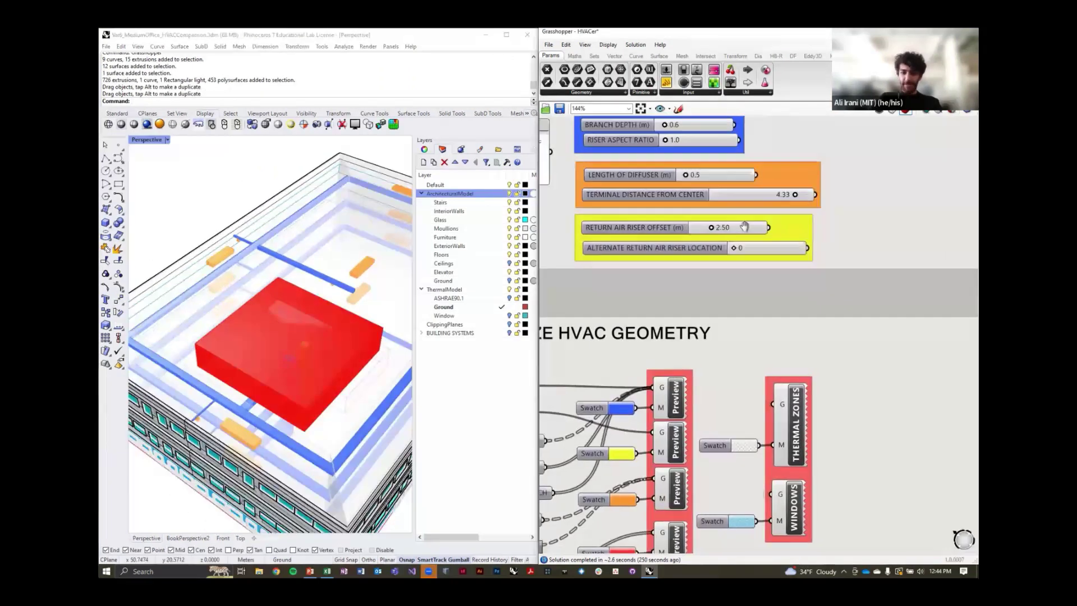
right_click(794, 415)
click(794, 429)
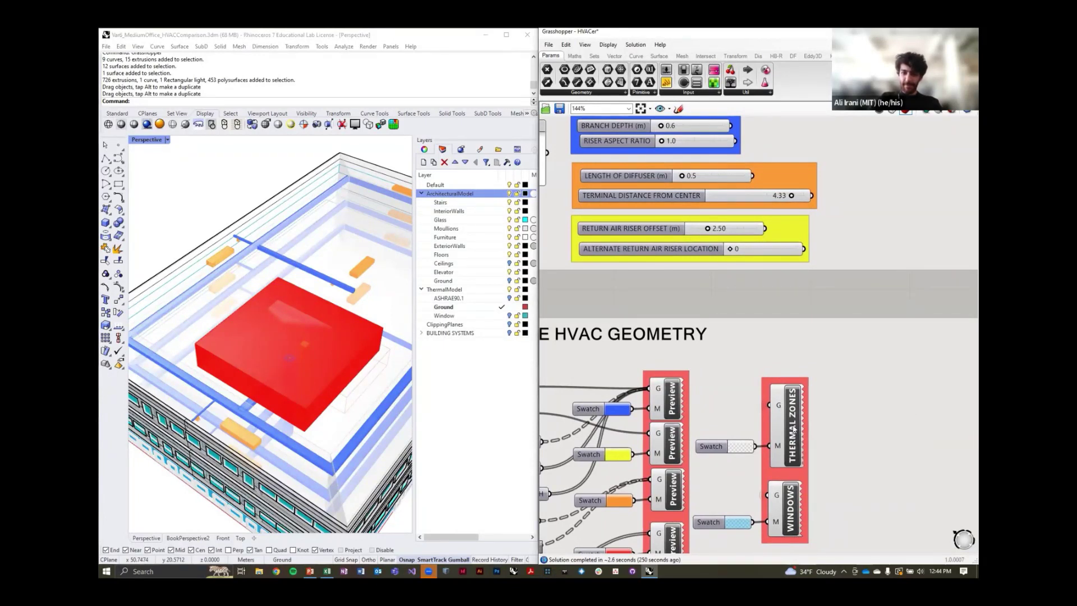
right_click(794, 430)
click(808, 444)
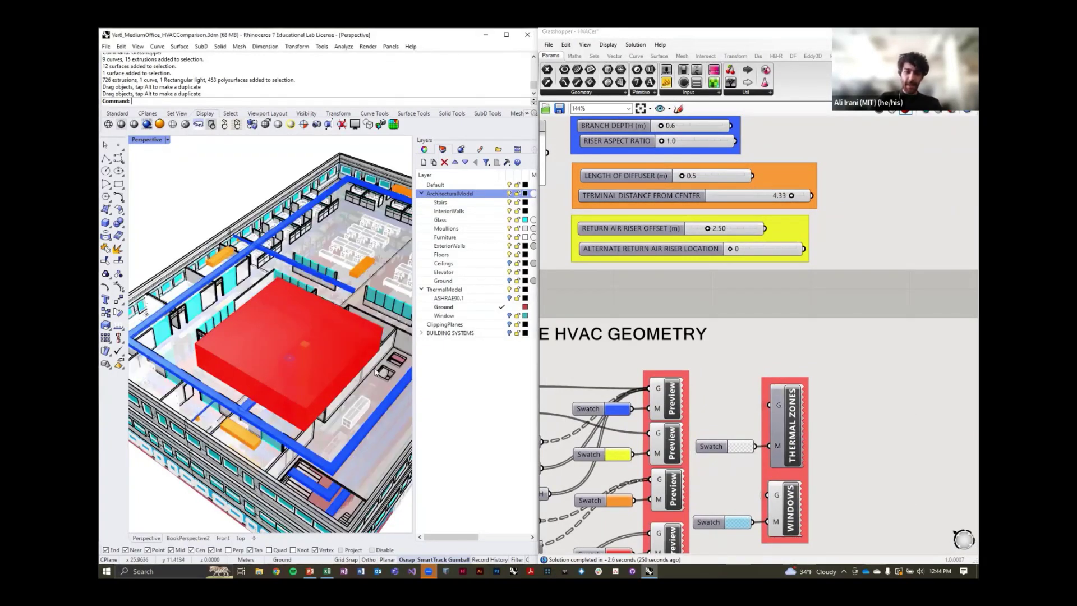
right_drag(377, 370, 571, 285)
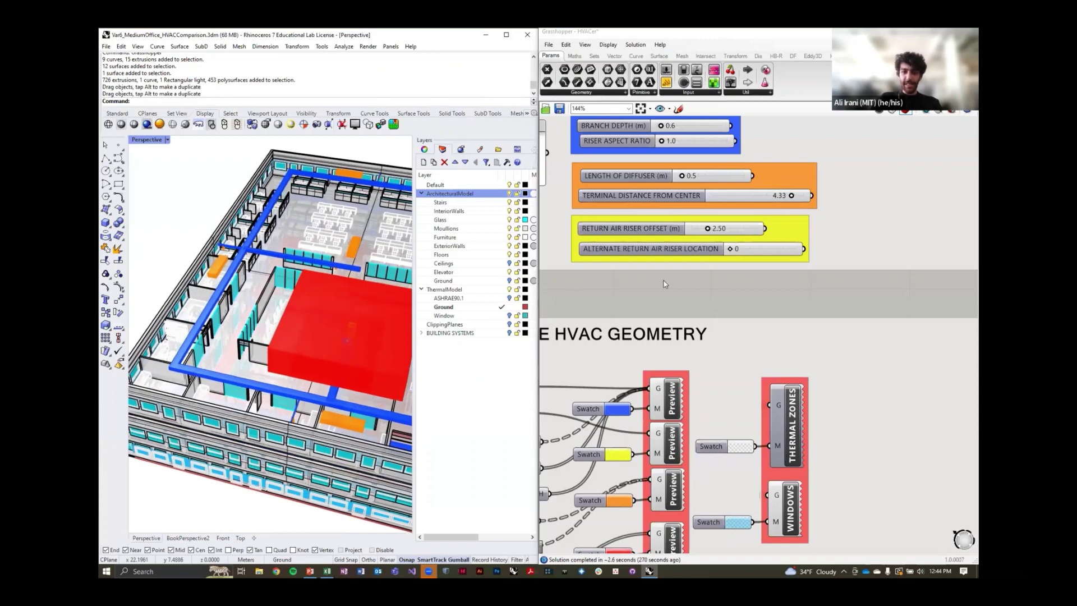
Slide DUCT OFFSET to 6.1 and set DUCT HEIGHT exactly to 1.3
right_drag(664, 283, 701, 496)
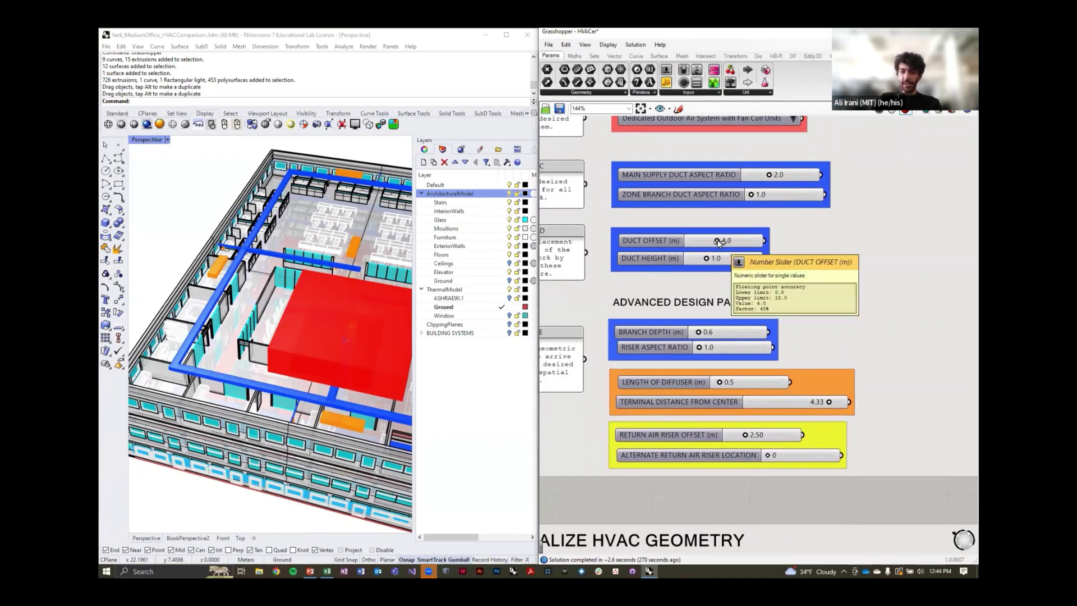
drag(716, 241, 734, 240)
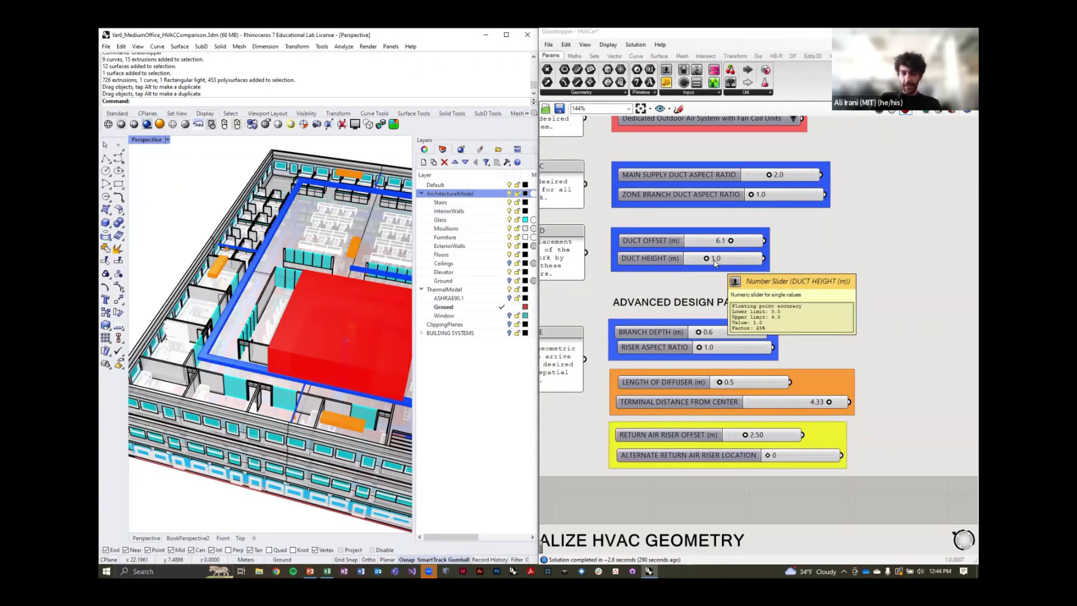
right_drag(708, 261, 714, 262)
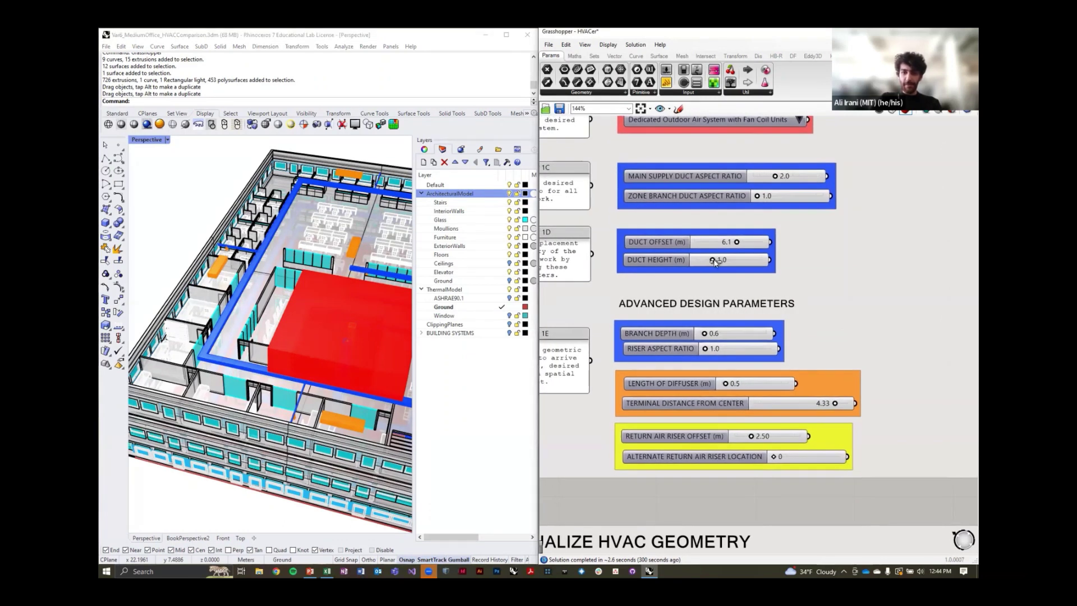
drag(713, 260, 715, 263)
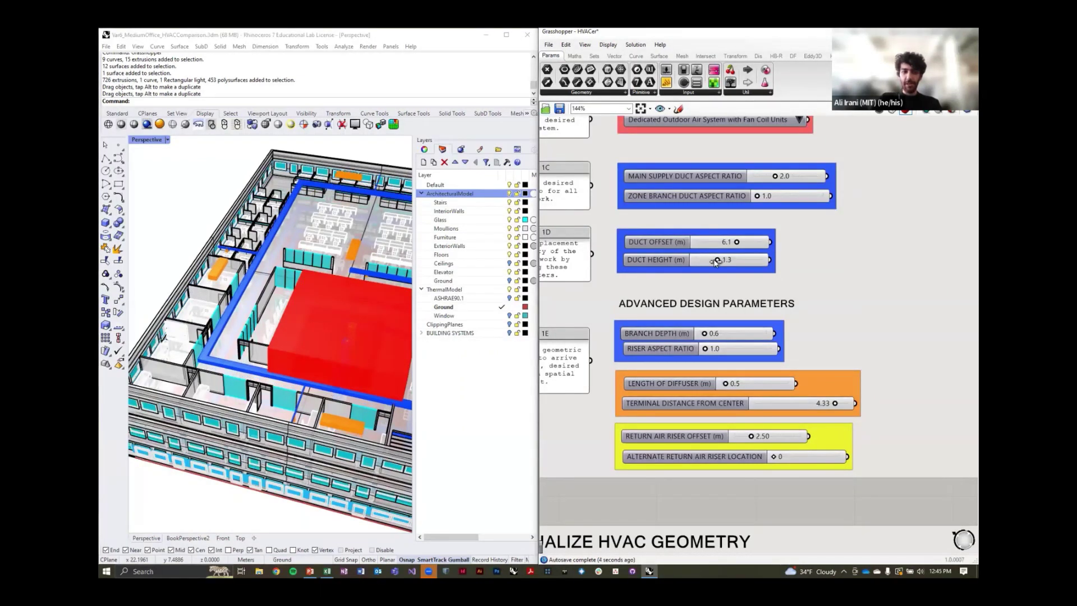
double_click(716, 261)
click(393, 394)
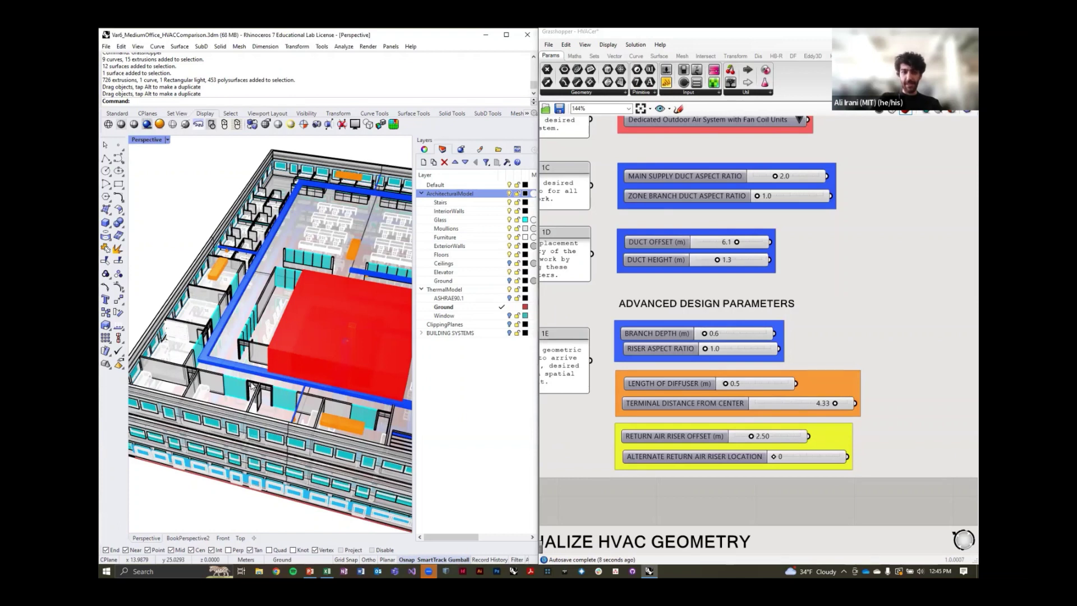
Move the riser point in the red block so the supply ductwork loops the building core beneath the DOAS unit
click(346, 341)
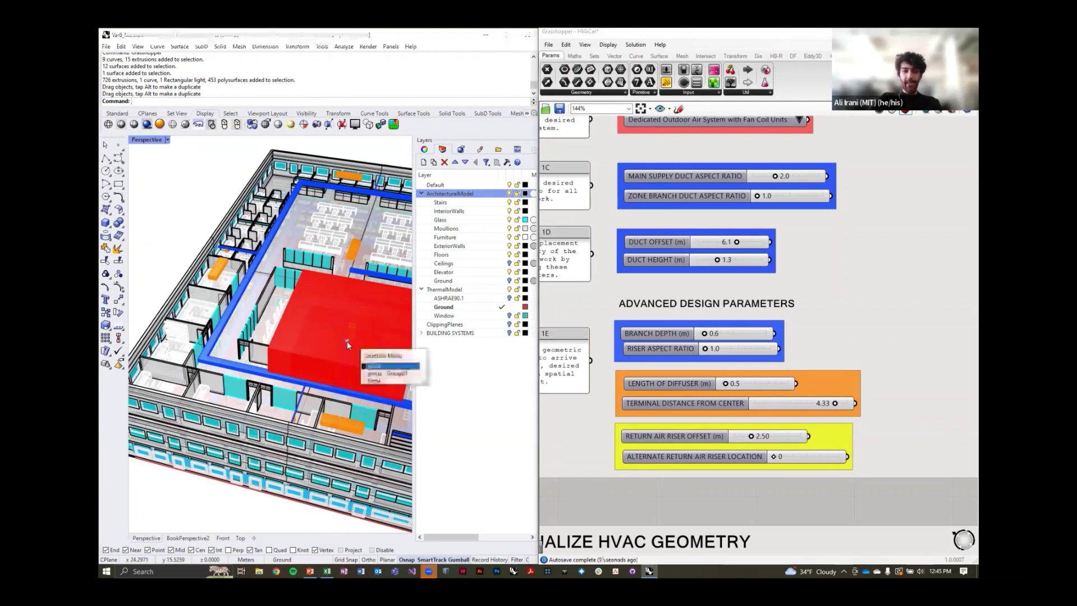
click(371, 362)
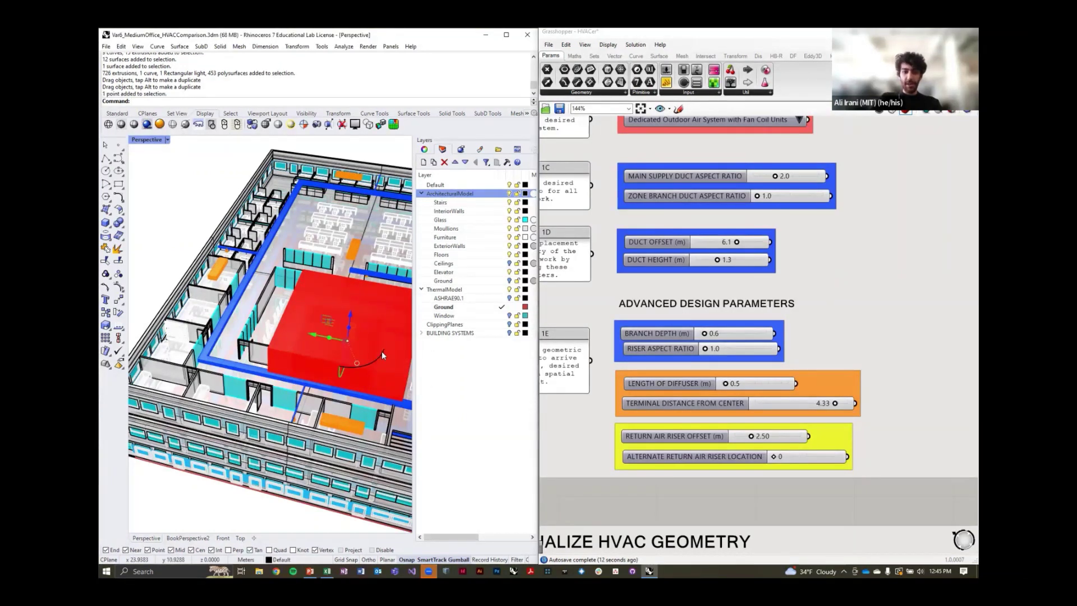
drag(312, 331, 361, 394)
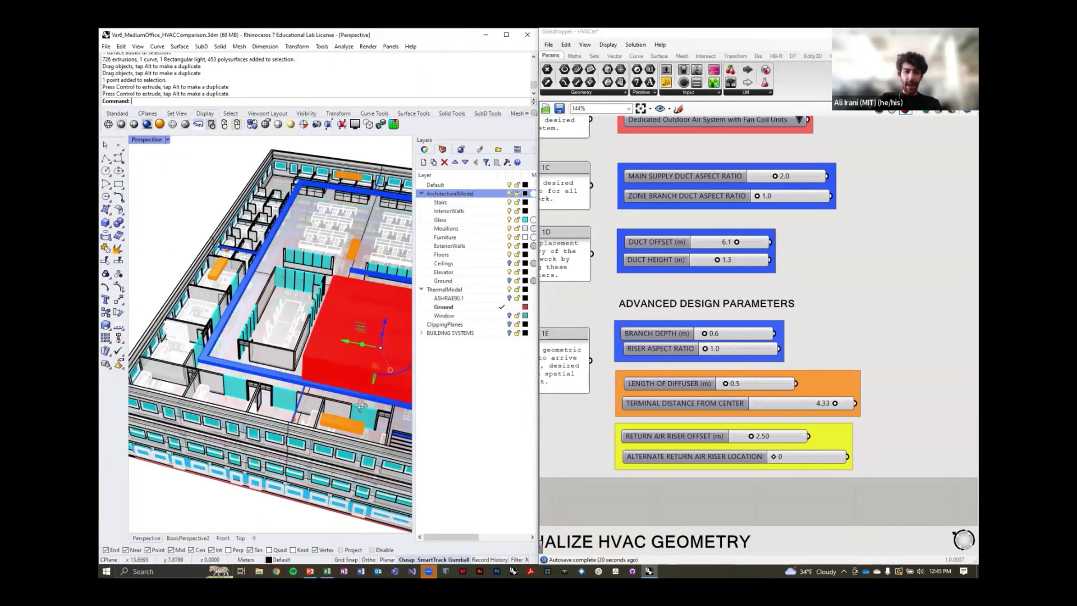
right_drag(325, 379, 272, 433)
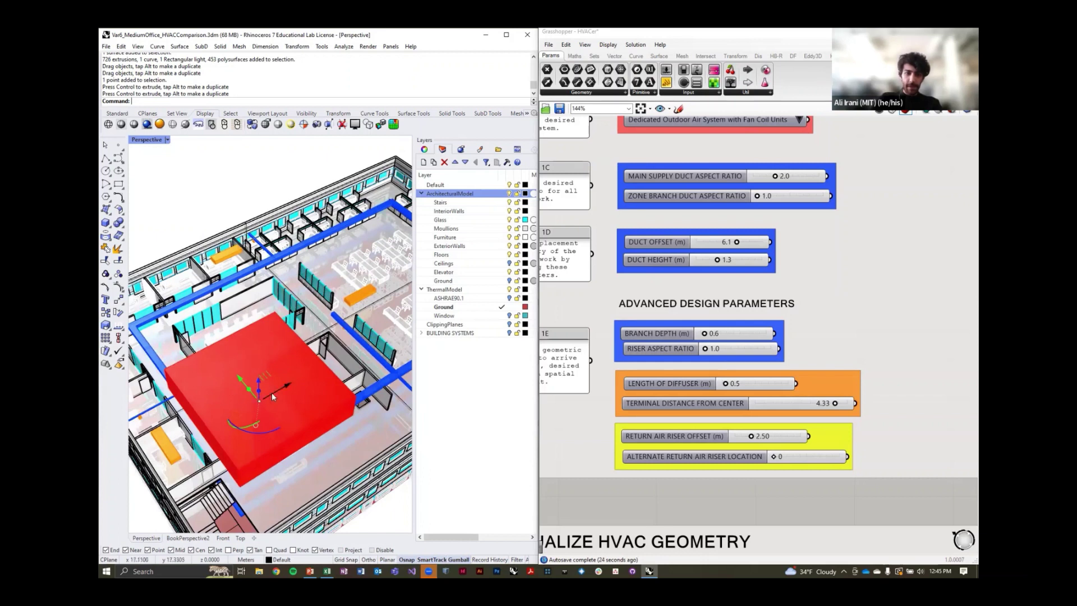
drag(278, 386, 334, 394)
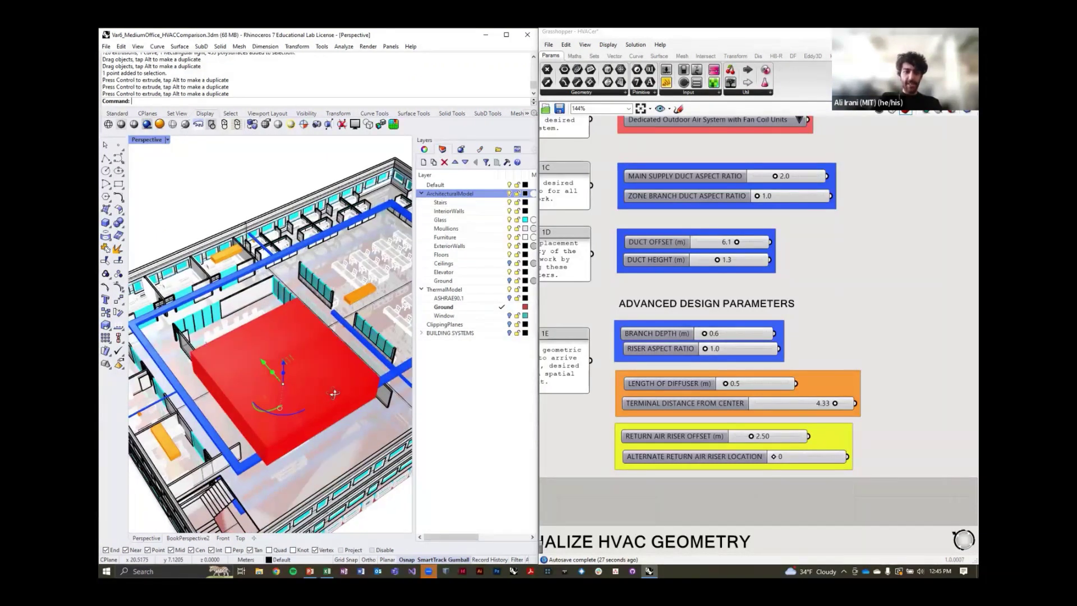
right_drag(334, 394, 342, 337)
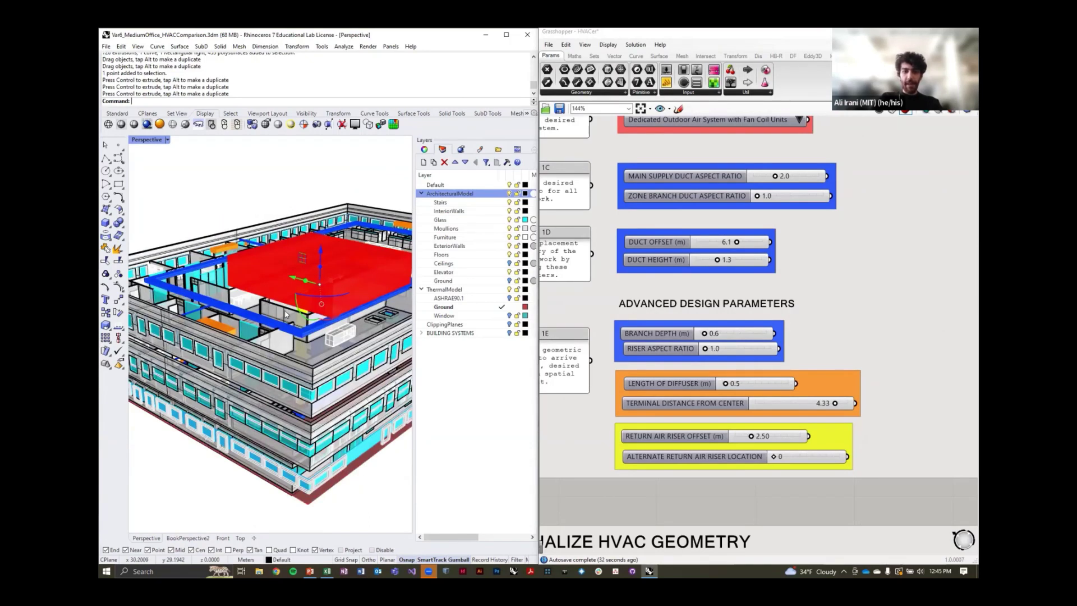
key(Escape)
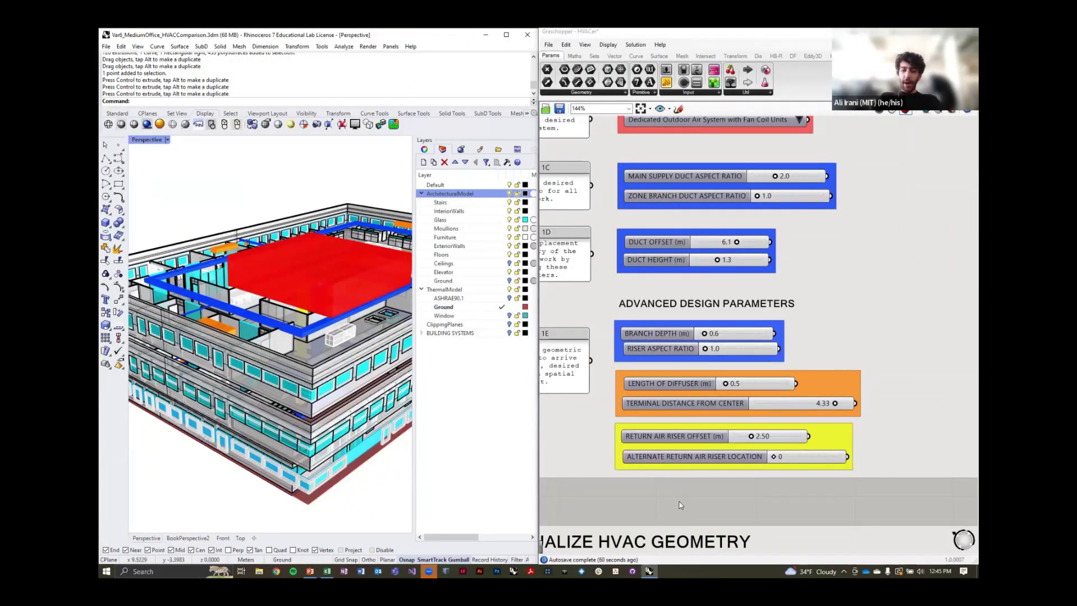
right_drag(681, 505, 759, 257)
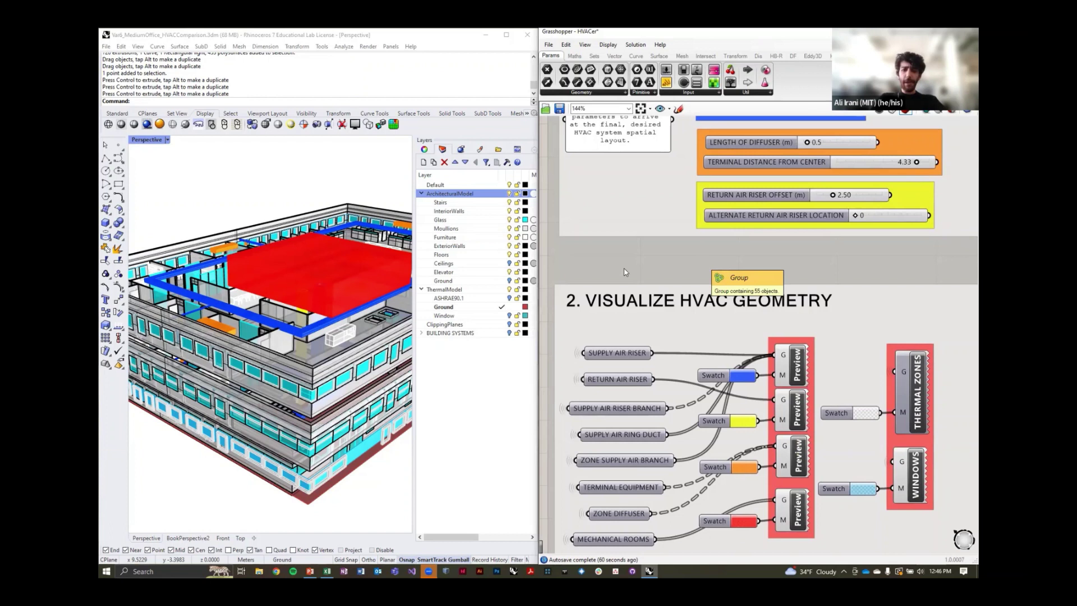
click(368, 290)
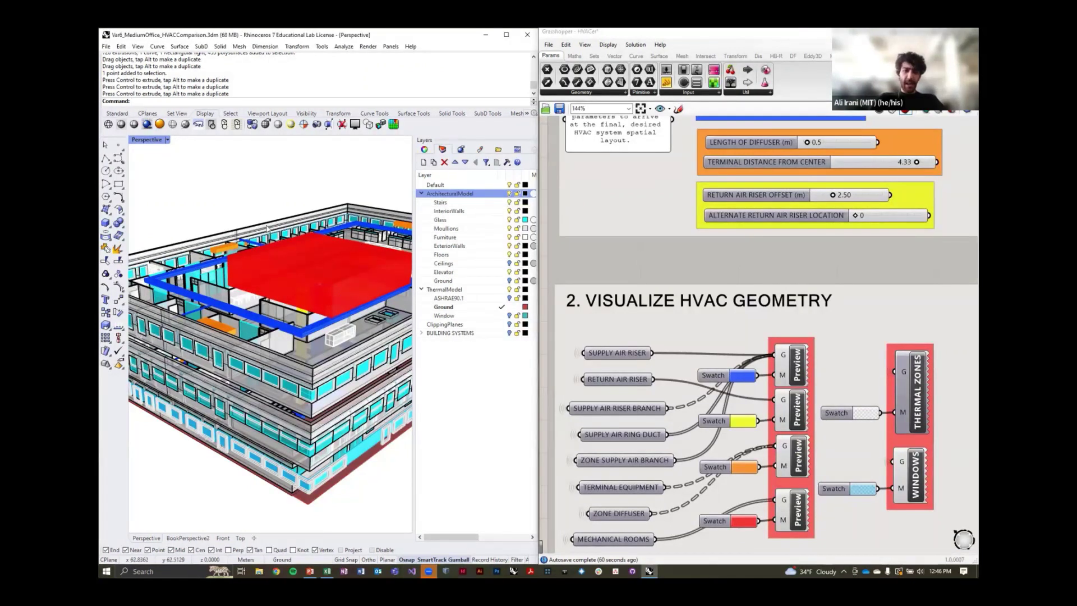
mouse_move(264, 209)
right_down()
mouse_move(355, 331)
mouse_move(285, 215)
mouse_move(340, 225)
mouse_move(271, 226)
right_up()
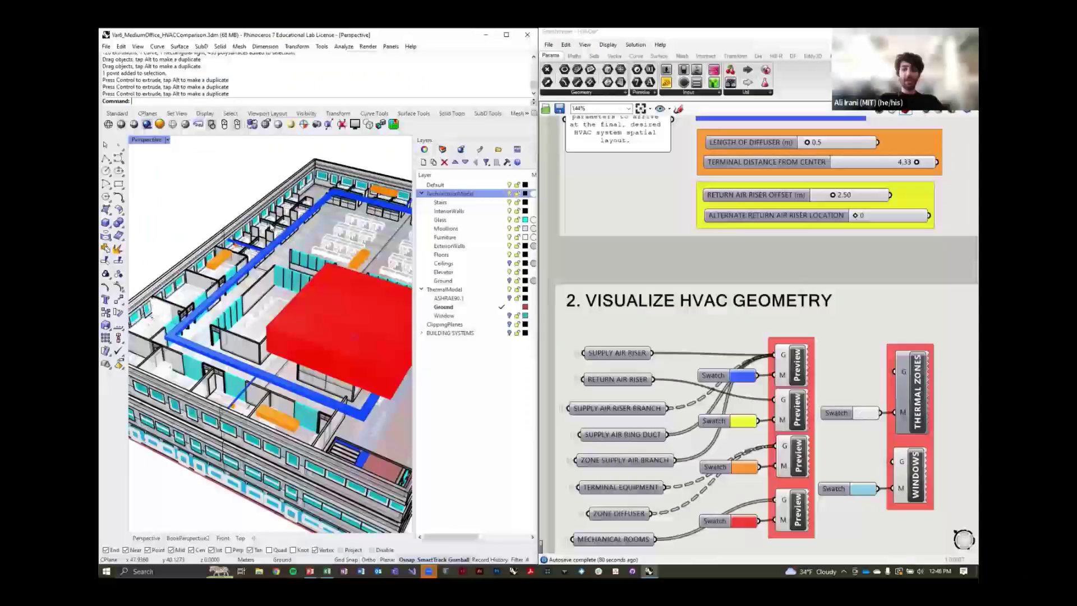